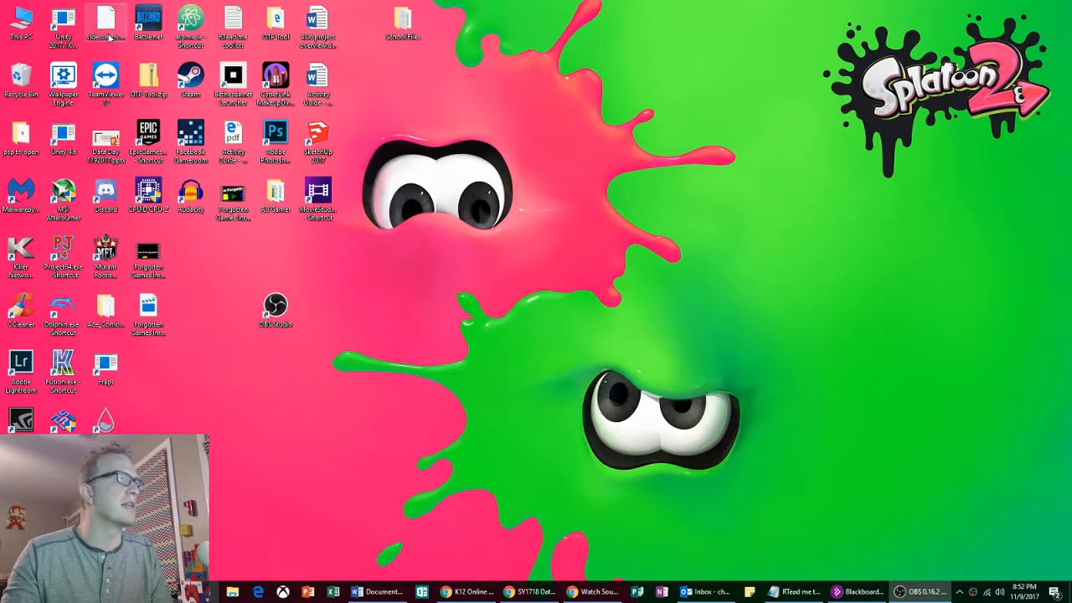
Launch Unity 4.6 and create a new project named New Unity Project 2 with 3D defaults, dismissing the welcome windows
double_click(72, 139)
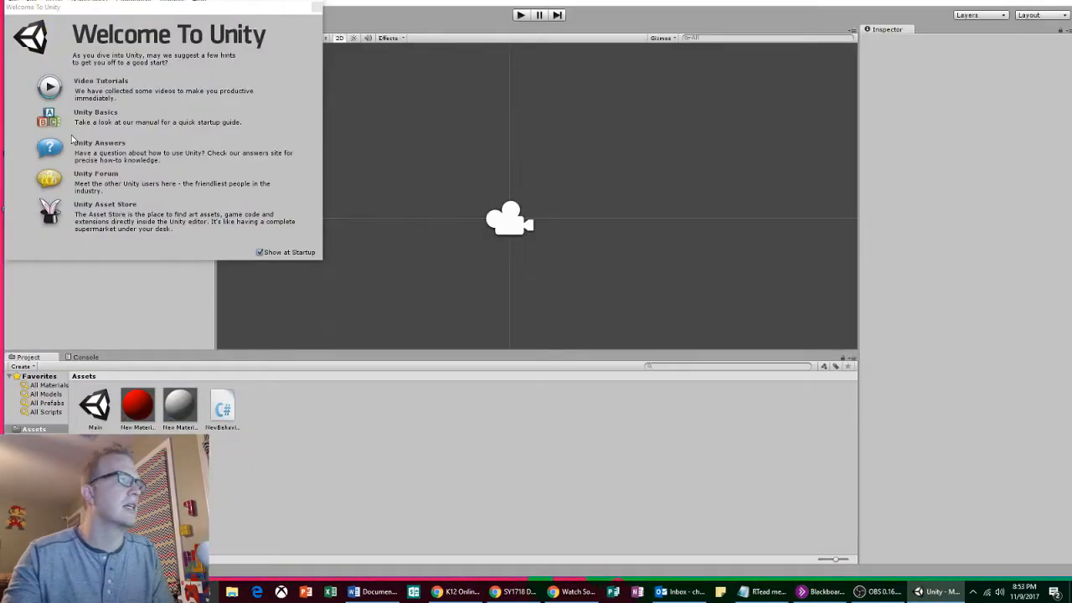
click(317, 7)
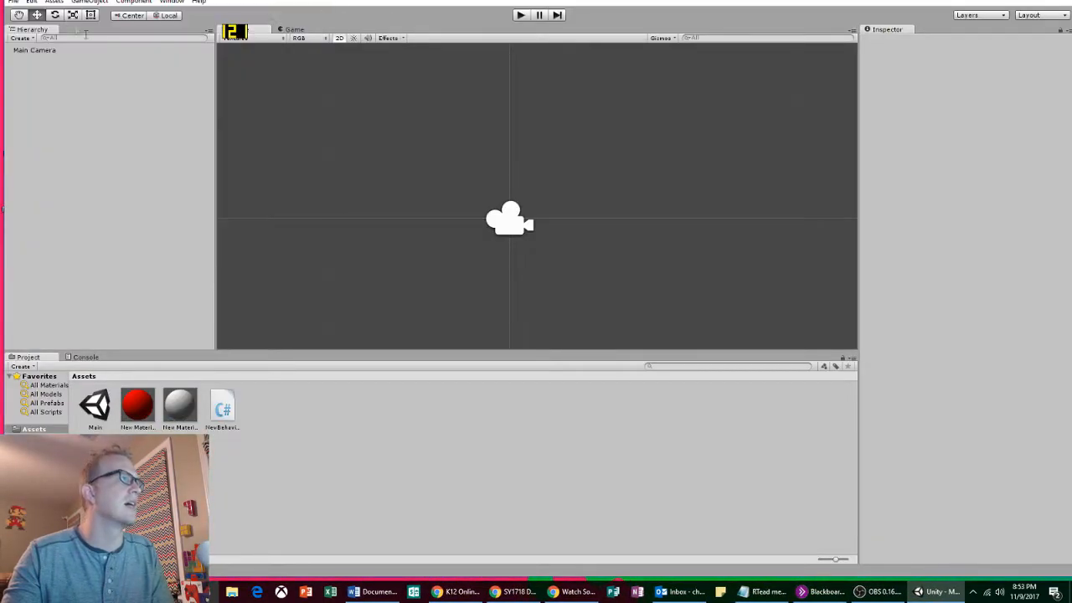
click(13, 3)
click(65, 71)
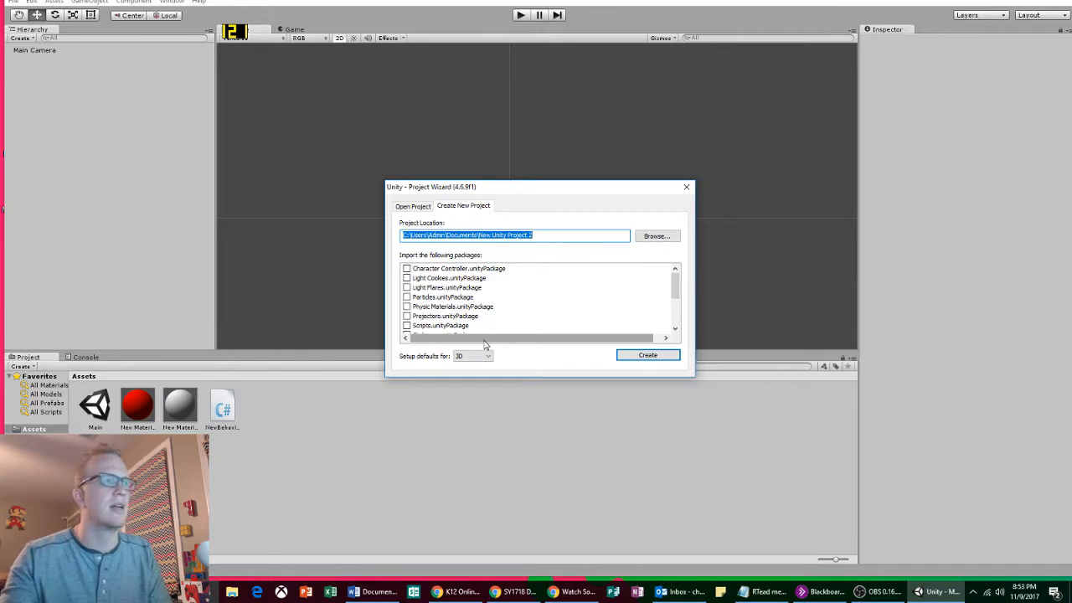
click(633, 357)
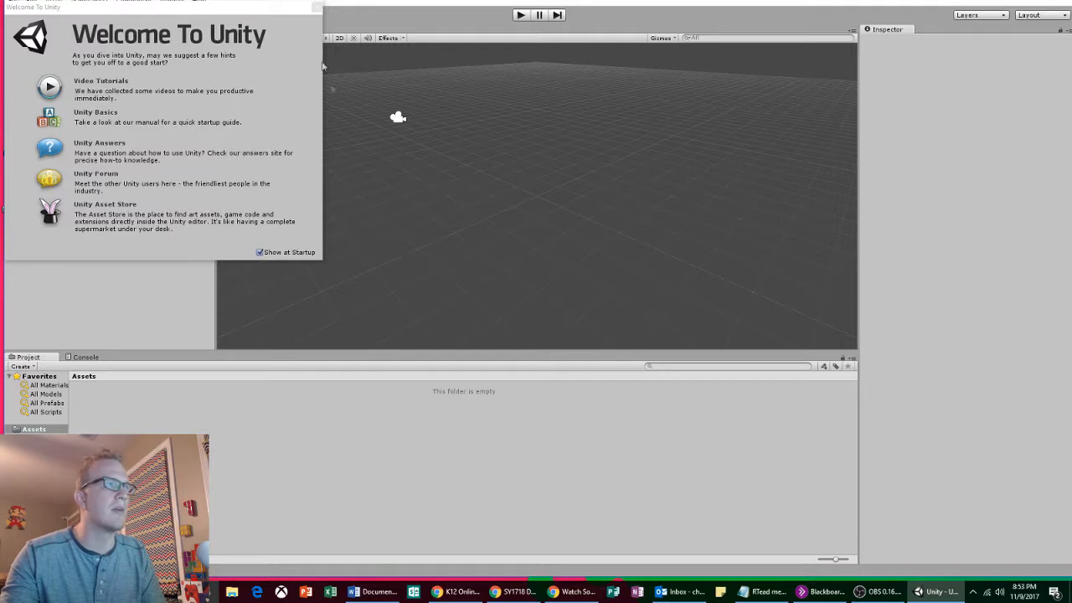
click(317, 9)
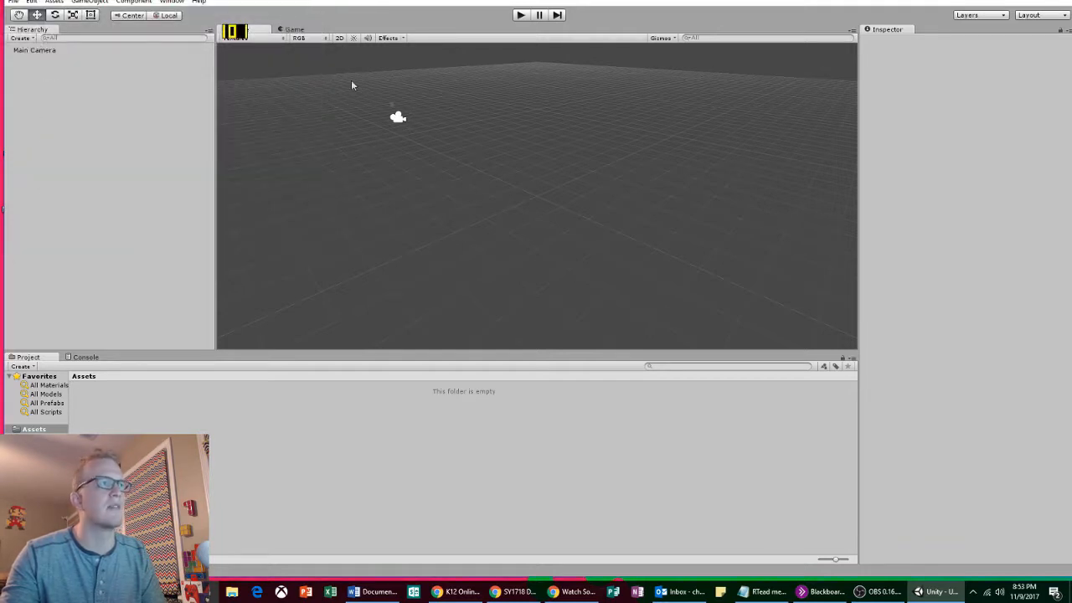
Pan around the empty scene, and run and stop it in play mode to preview the game view
click(19, 15)
drag(358, 141, 535, 244)
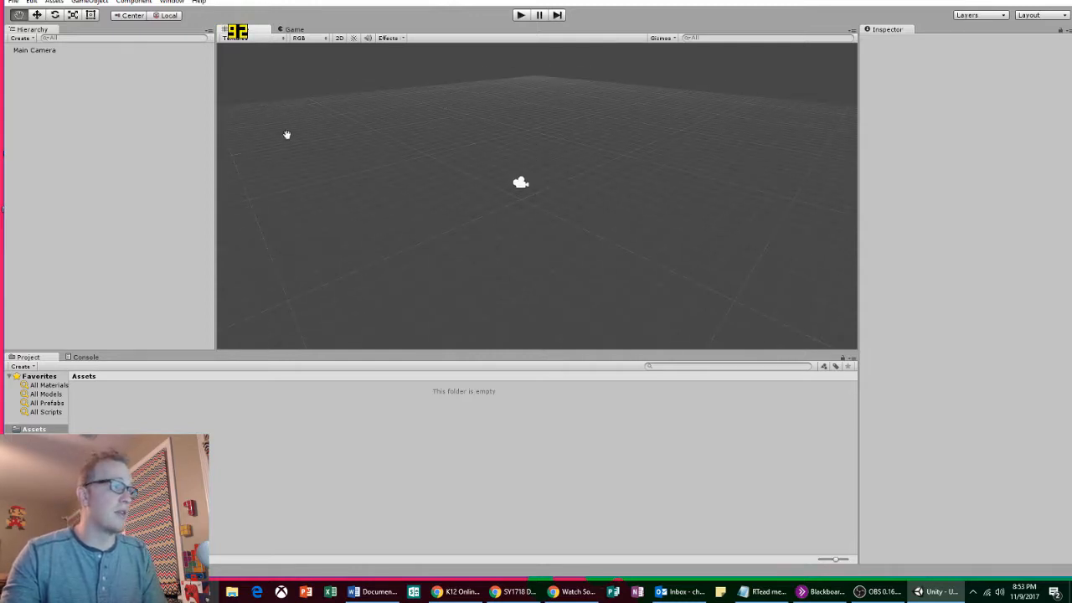
click(520, 16)
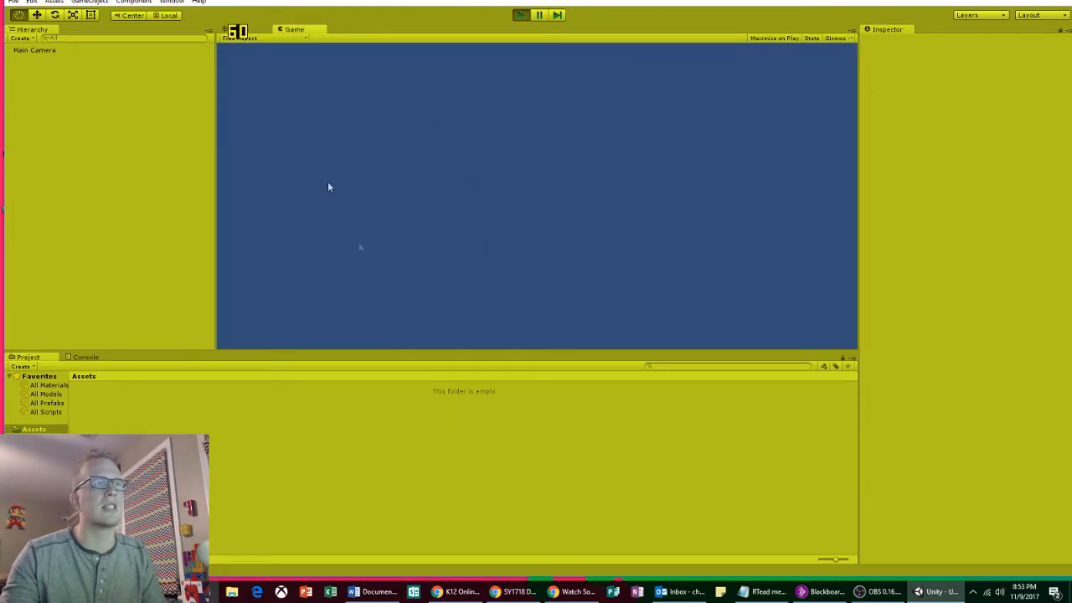
click(520, 16)
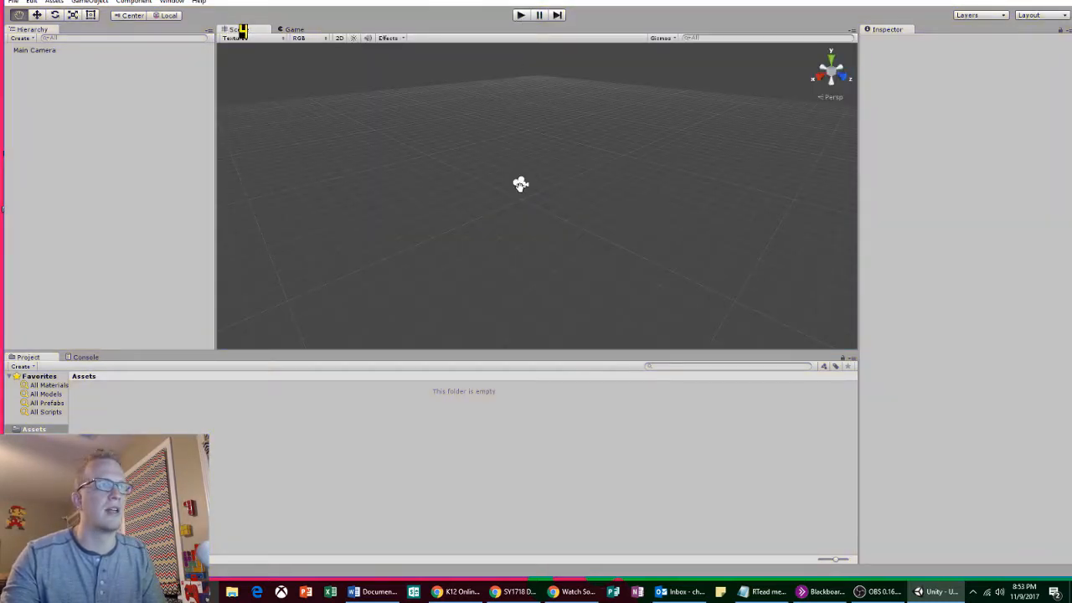
mouse_move(520, 183)
mouse_down()
mouse_move(538, 171)
mouse_move(550, 196)
mouse_move(536, 193)
mouse_up()
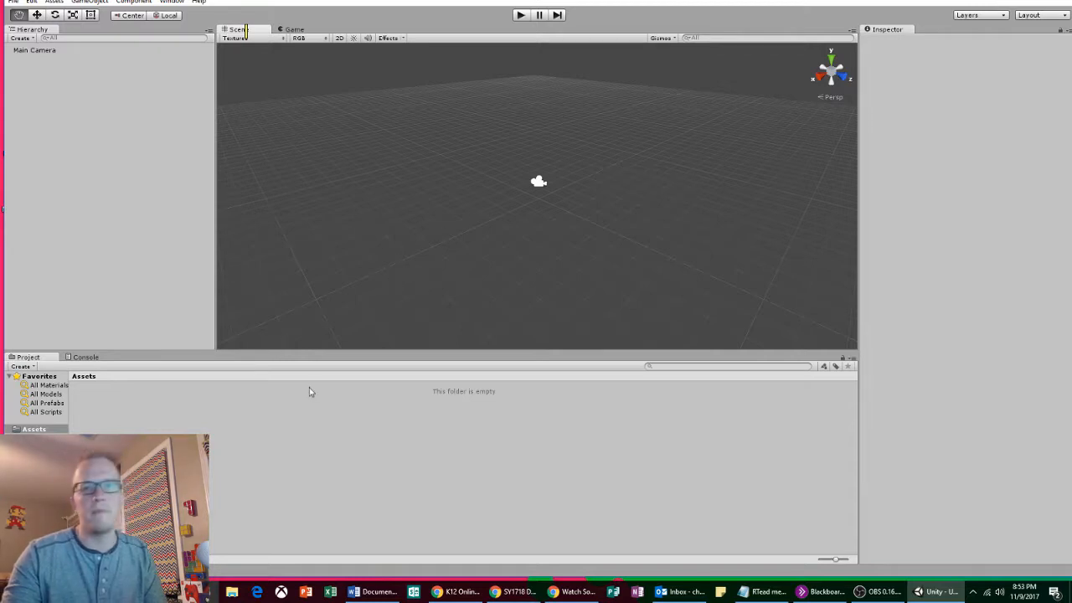
Save the current scene as Test in the project's Assets folder
click(12, 2)
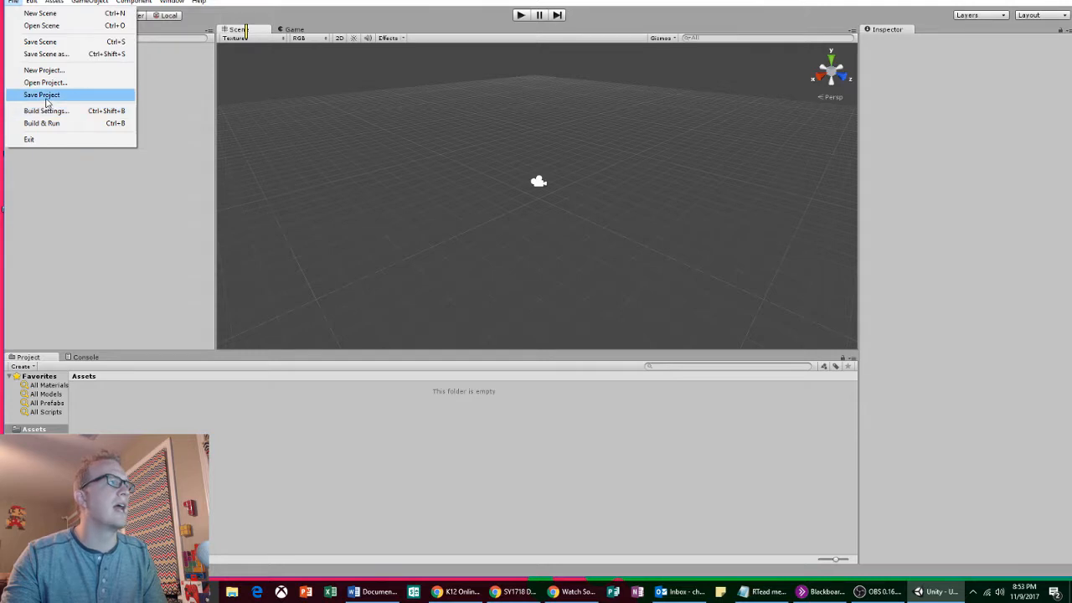
click(41, 41)
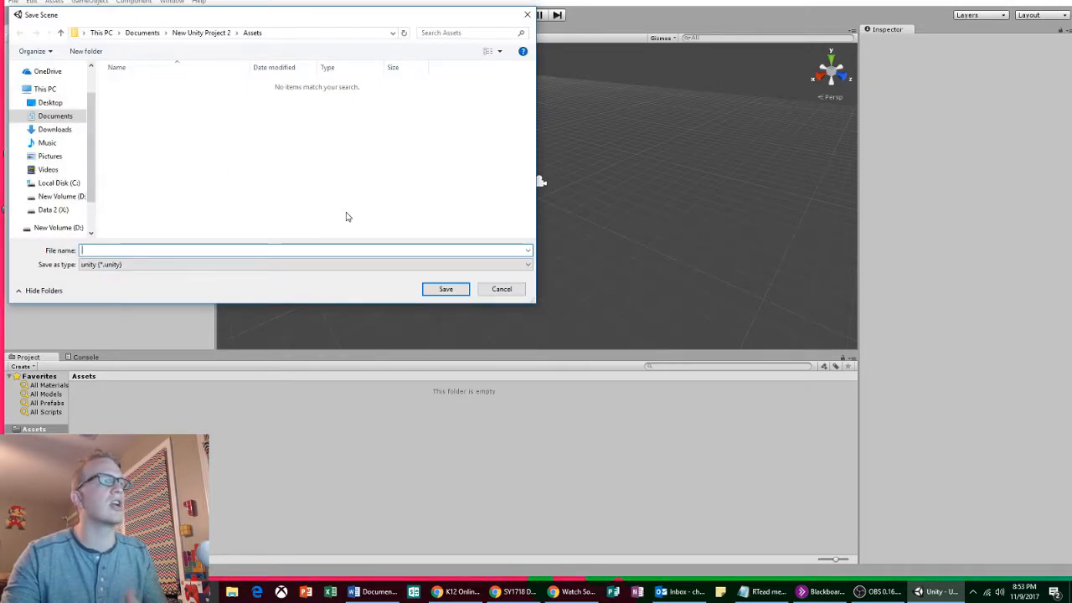
text(Test)
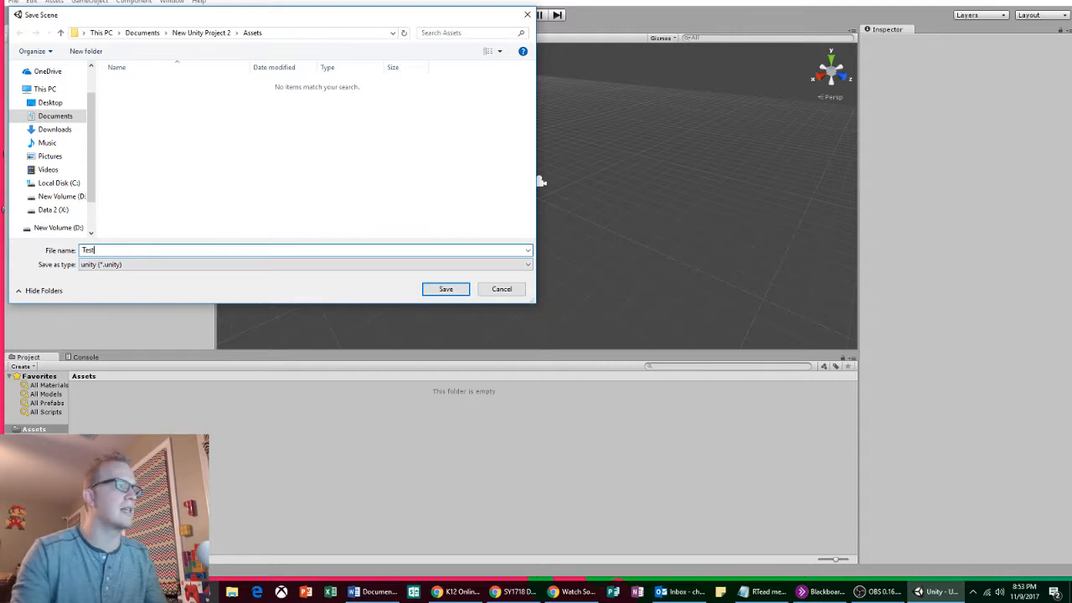
click(441, 291)
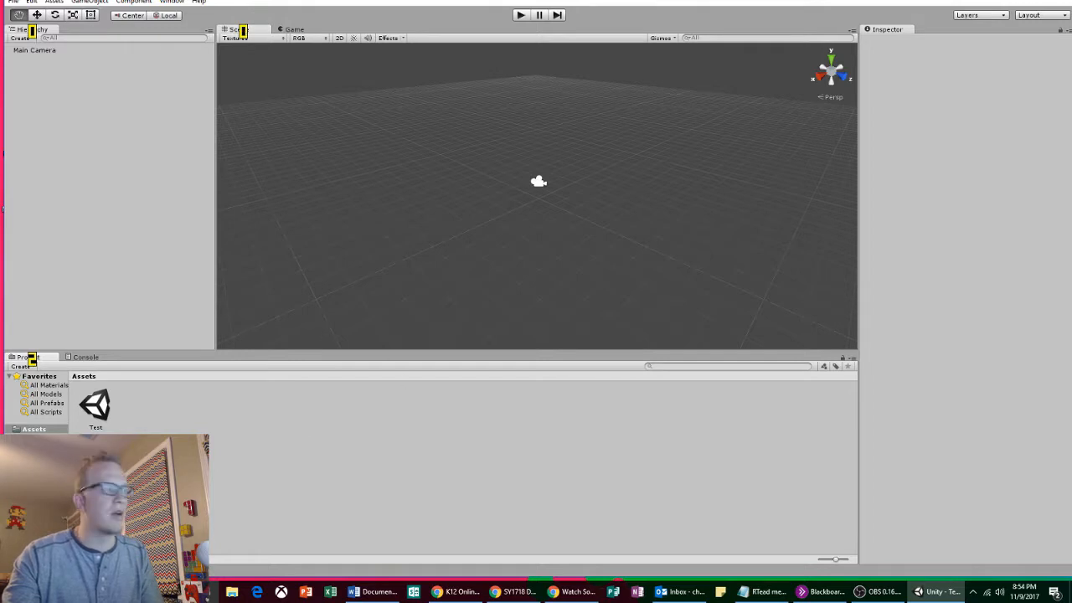
Create a new material in the Assets folder, keeping its default name
right_click(201, 407)
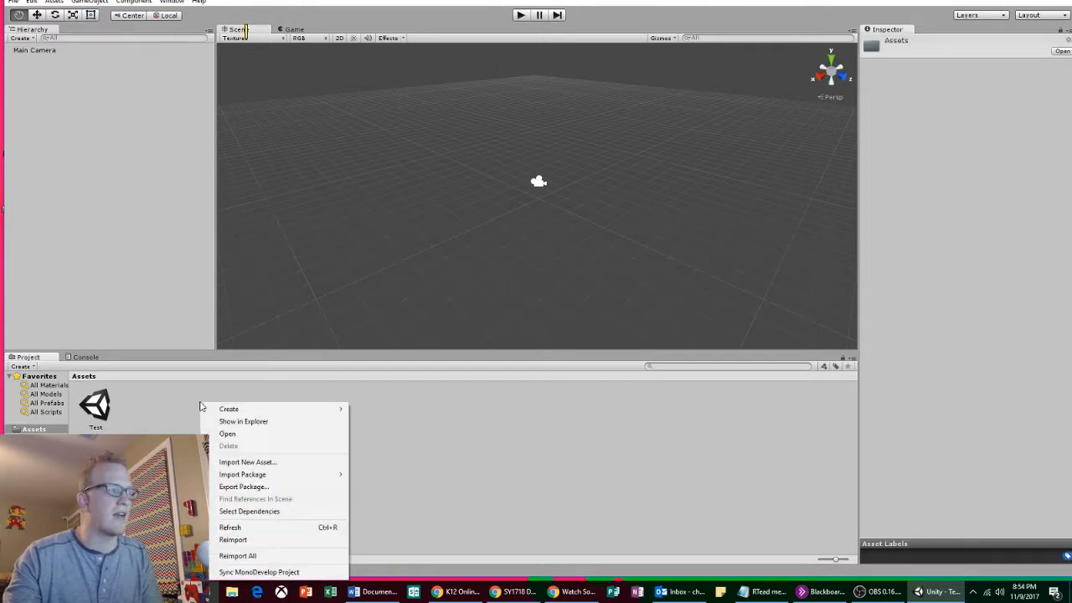
mouse_move(248, 409)
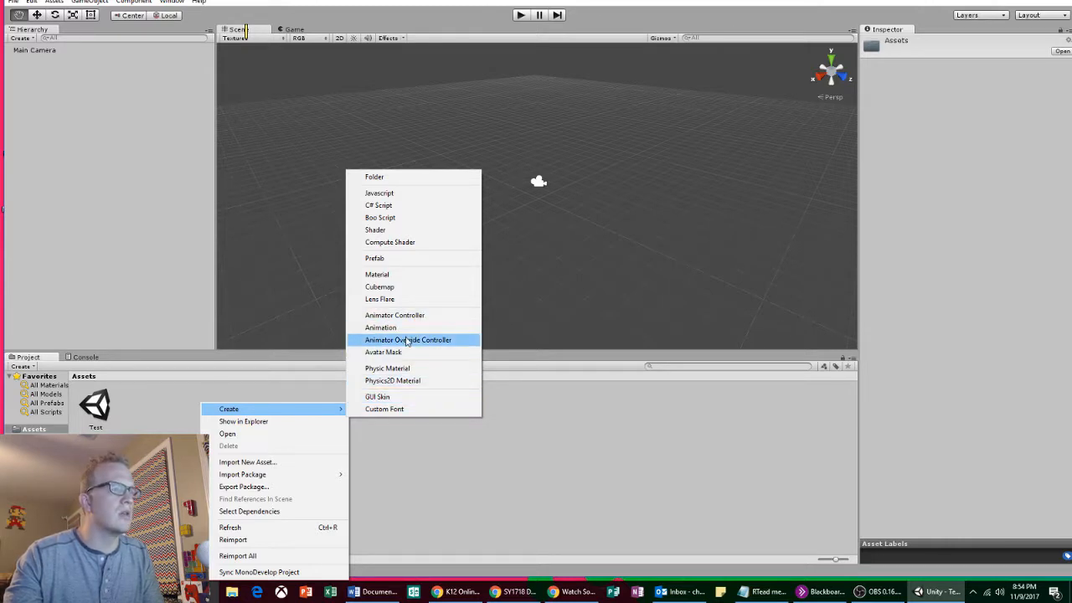
click(397, 281)
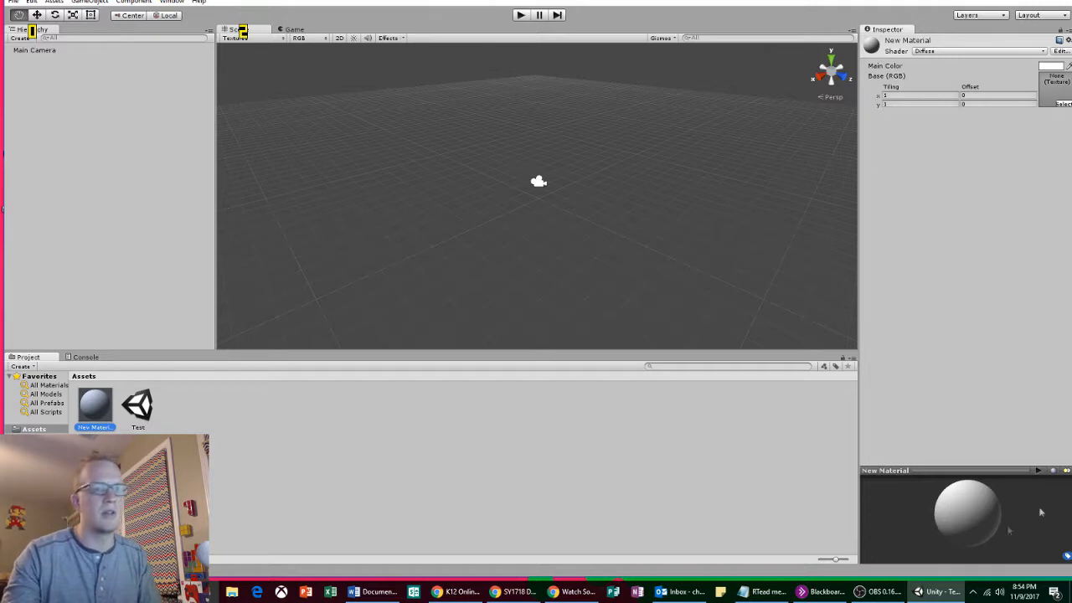
Set the new material's main color to bright green, RGB 33, 223, 34, and deselect the material
click(1048, 67)
mouse_move(554, 193)
mouse_down()
mouse_move(547, 172)
mouse_move(555, 186)
mouse_move(559, 175)
mouse_up()
click(581, 217)
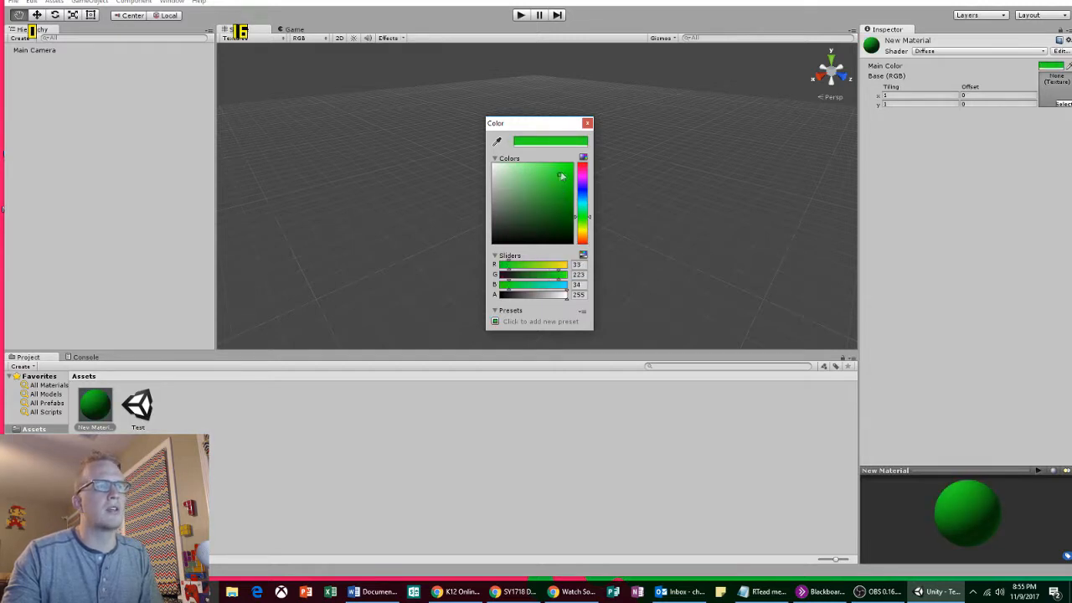
click(587, 124)
click(294, 426)
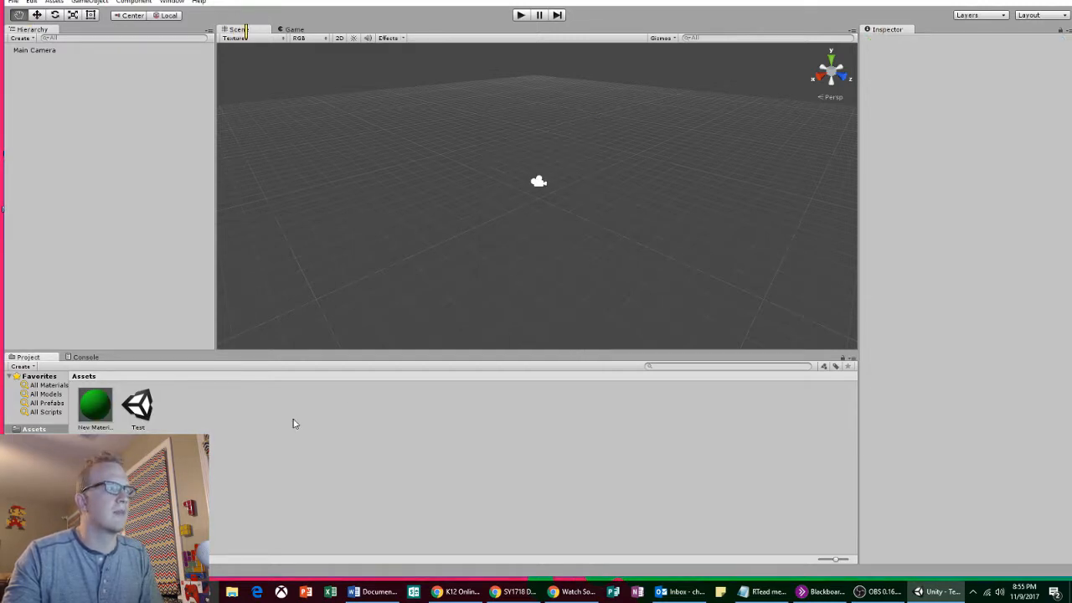
Create a second material in the Assets folder and name it Ground
right_click(294, 433)
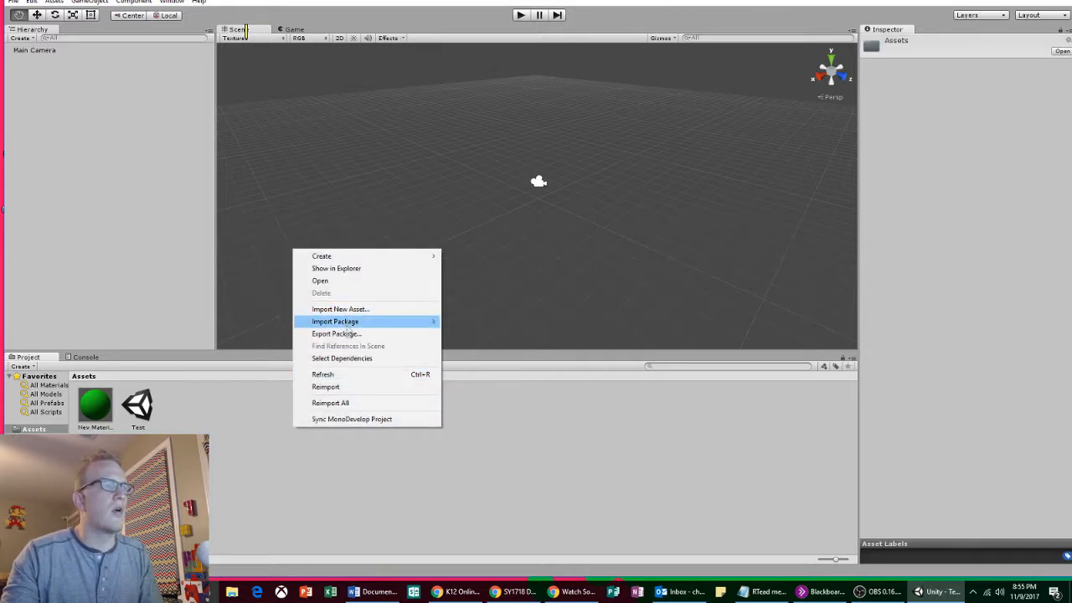
right_click(264, 431)
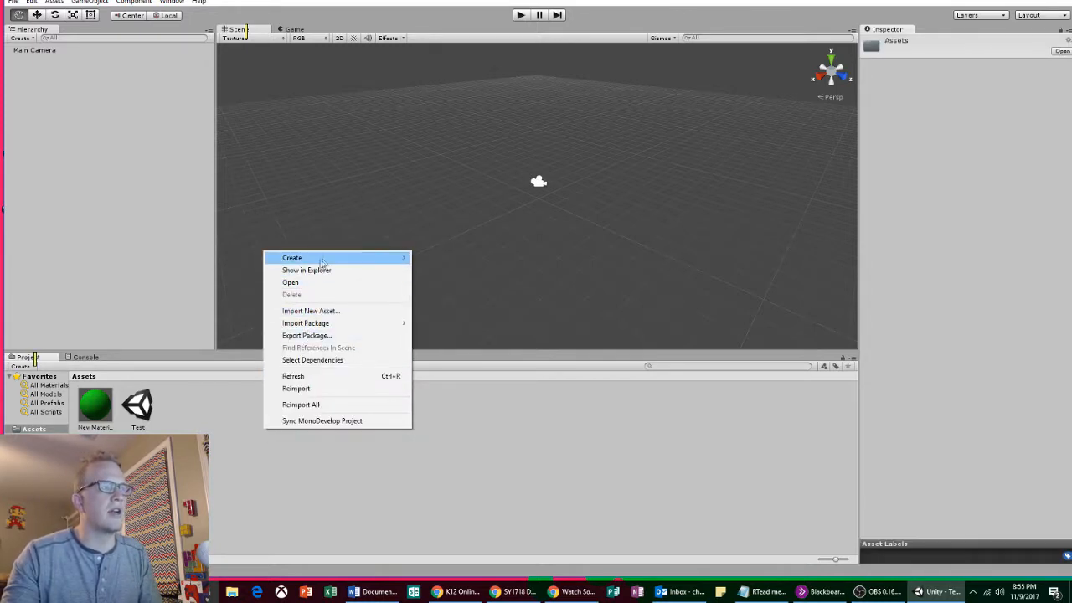
mouse_move(319, 258)
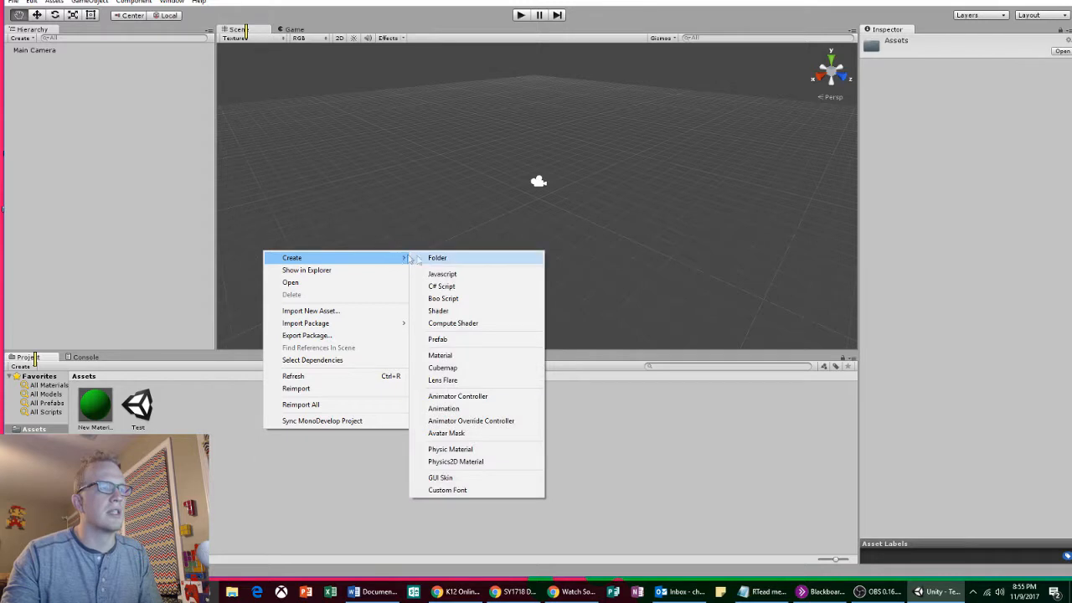
click(455, 358)
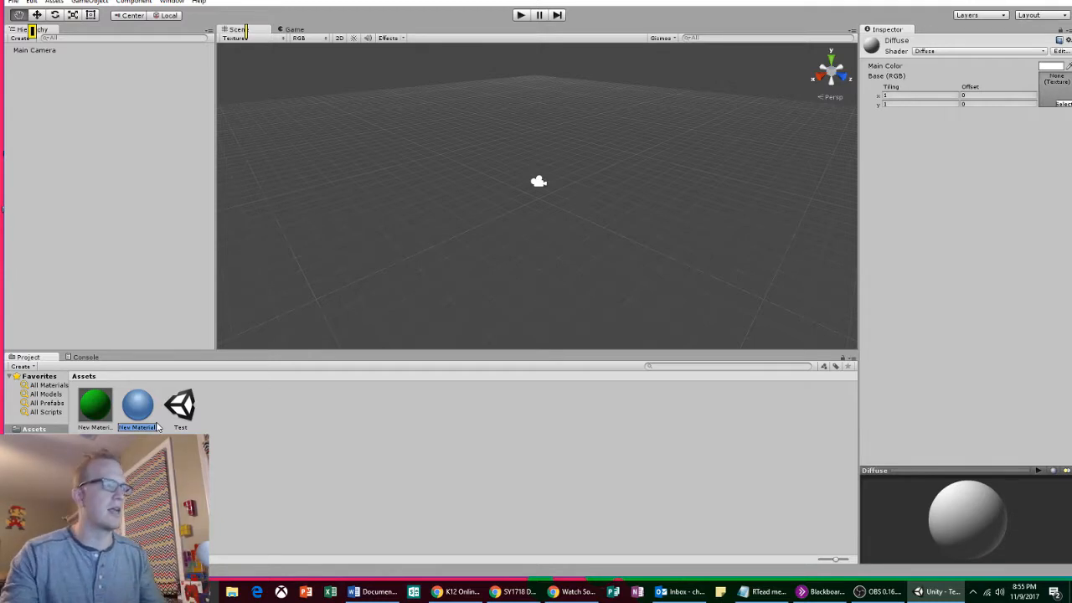
text(Ground)
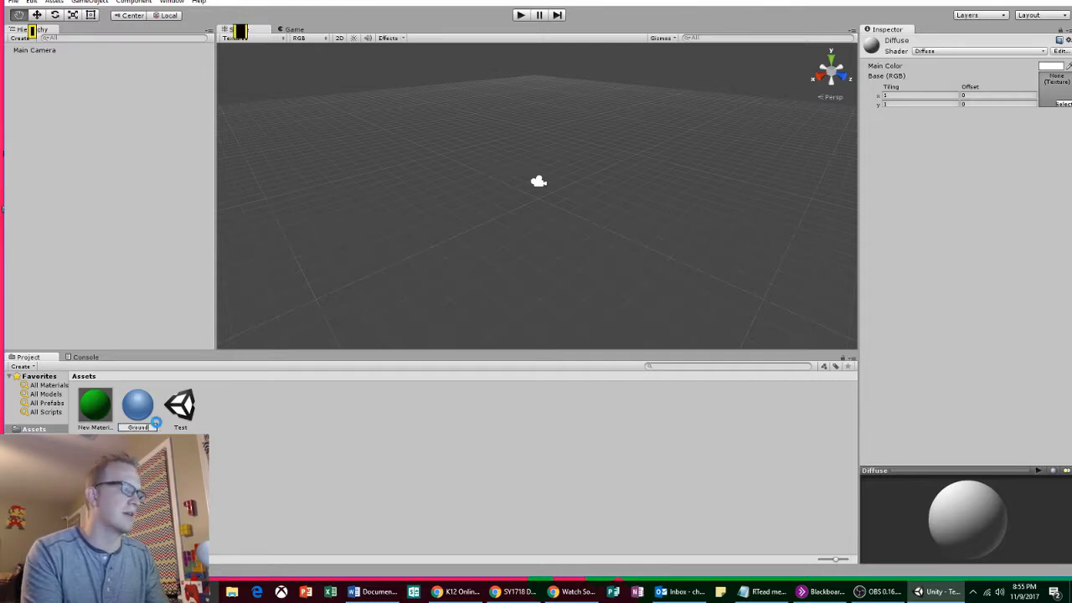
key(Return)
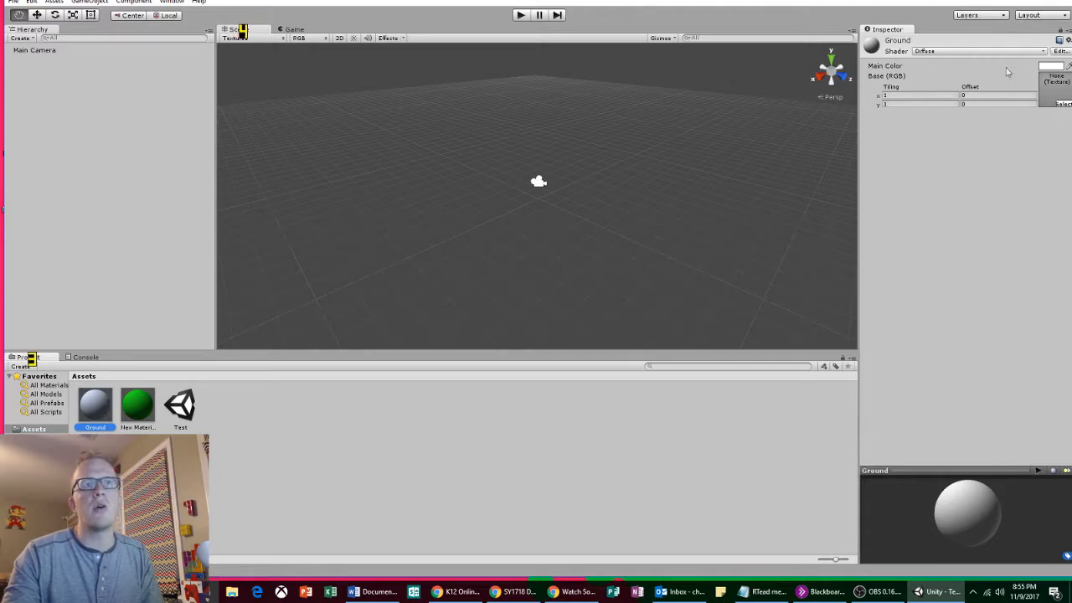
Set the Ground material's main color to brown, RGB 144, 98, 56
click(1044, 67)
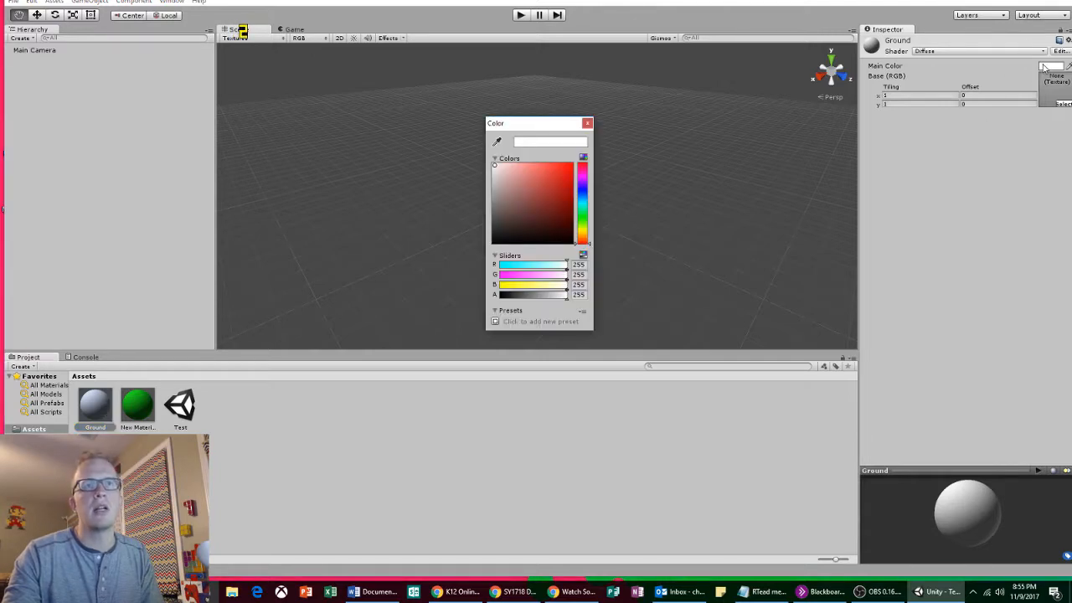
click(581, 243)
drag(582, 249, 582, 238)
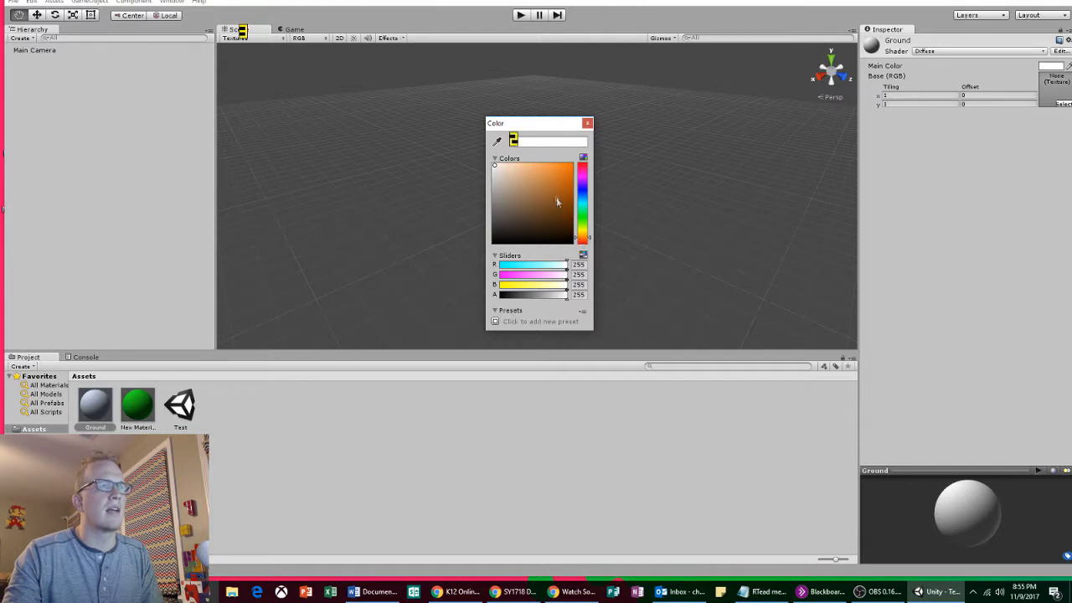
click(541, 198)
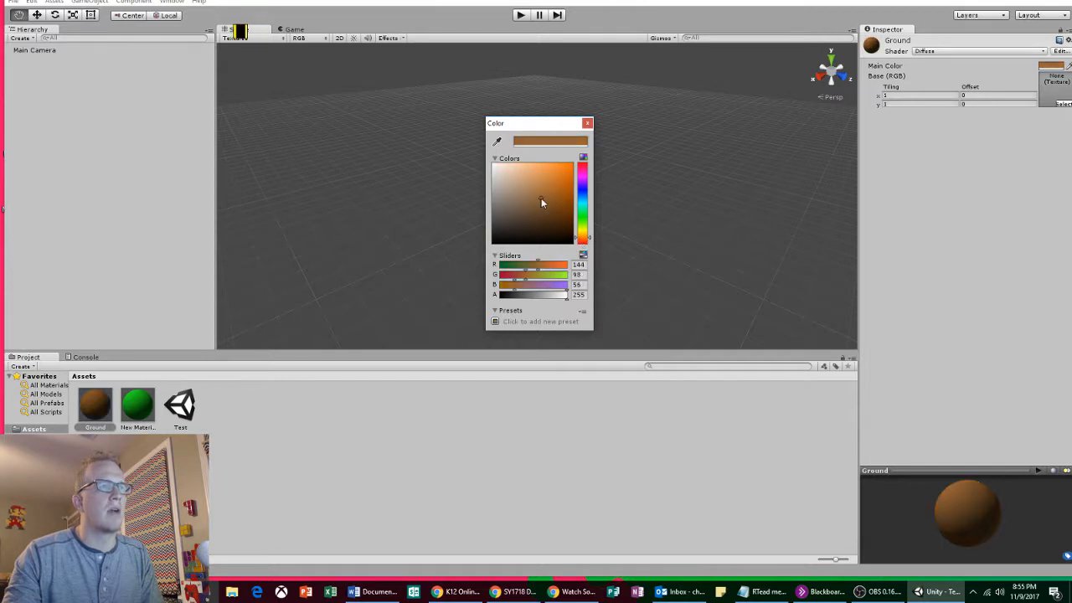
click(588, 124)
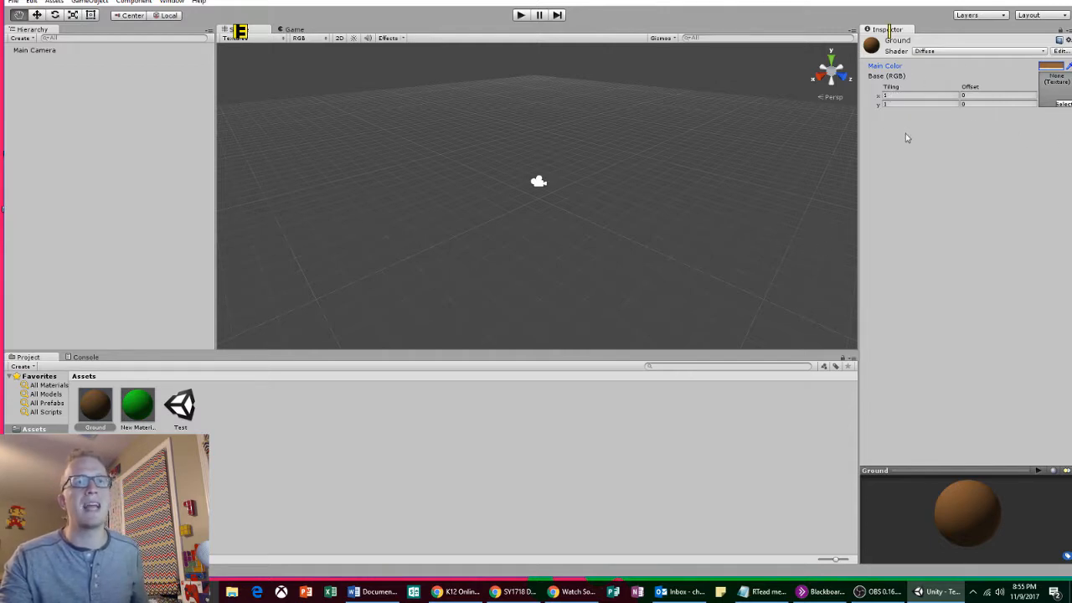
Examine and compare the properties and previews of the Ground material and the green material
click(180, 407)
click(137, 405)
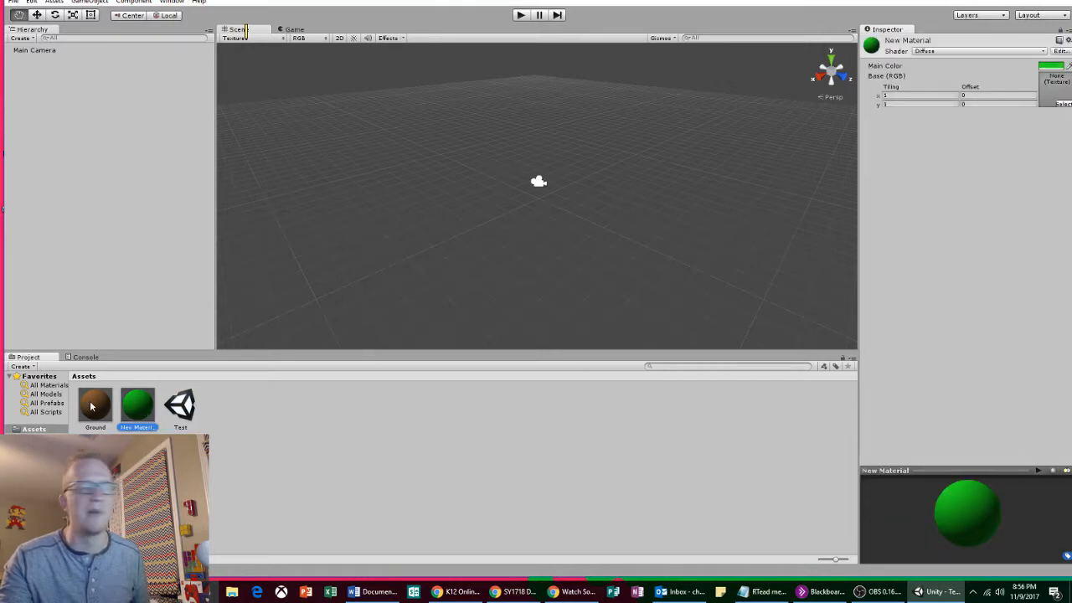
click(92, 407)
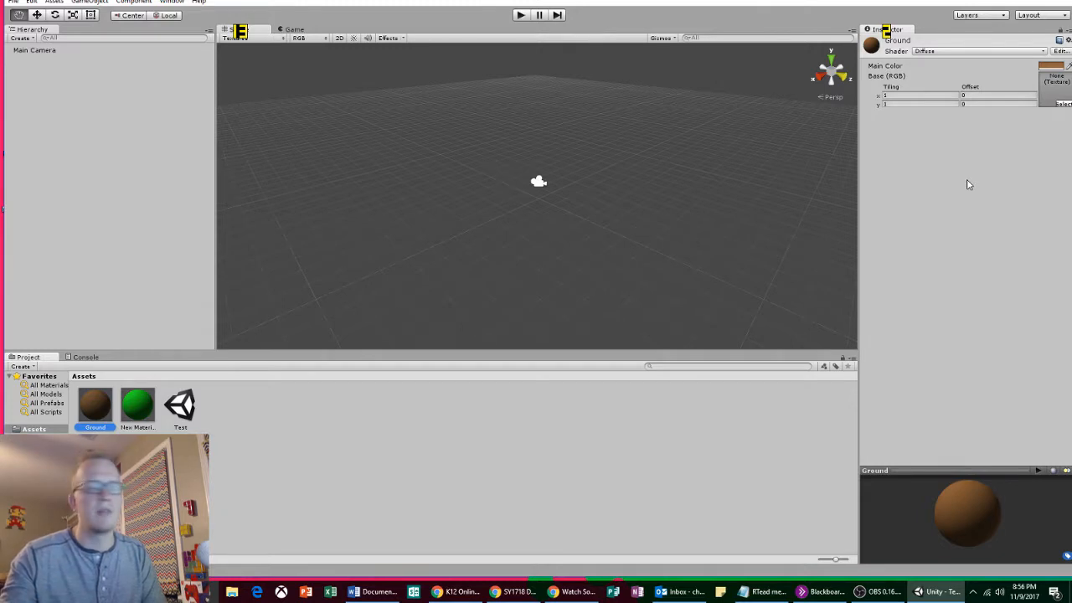
click(339, 442)
click(94, 405)
click(132, 411)
click(103, 410)
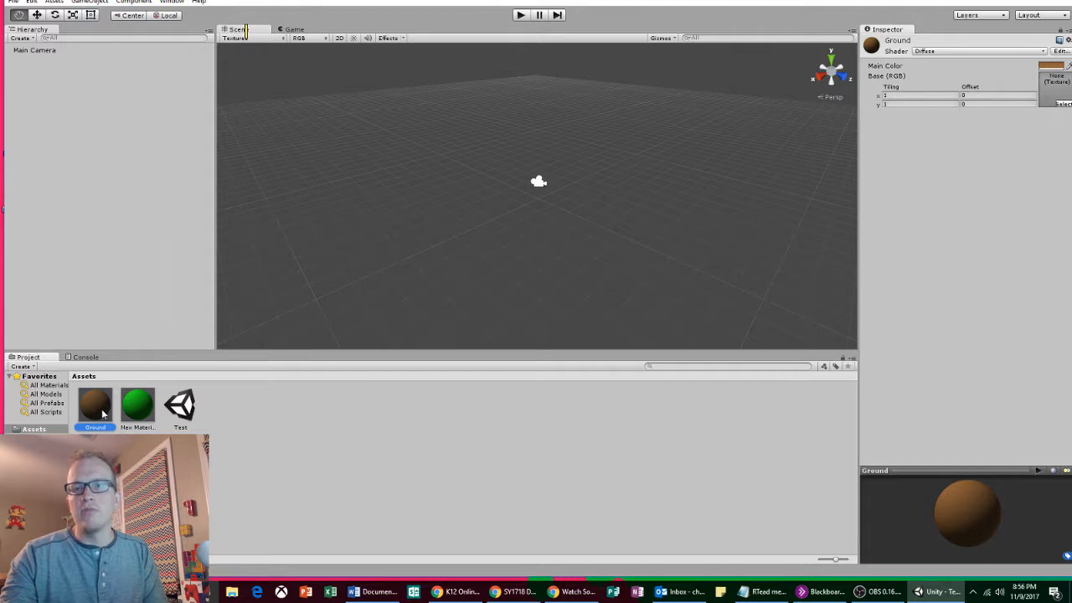
click(362, 418)
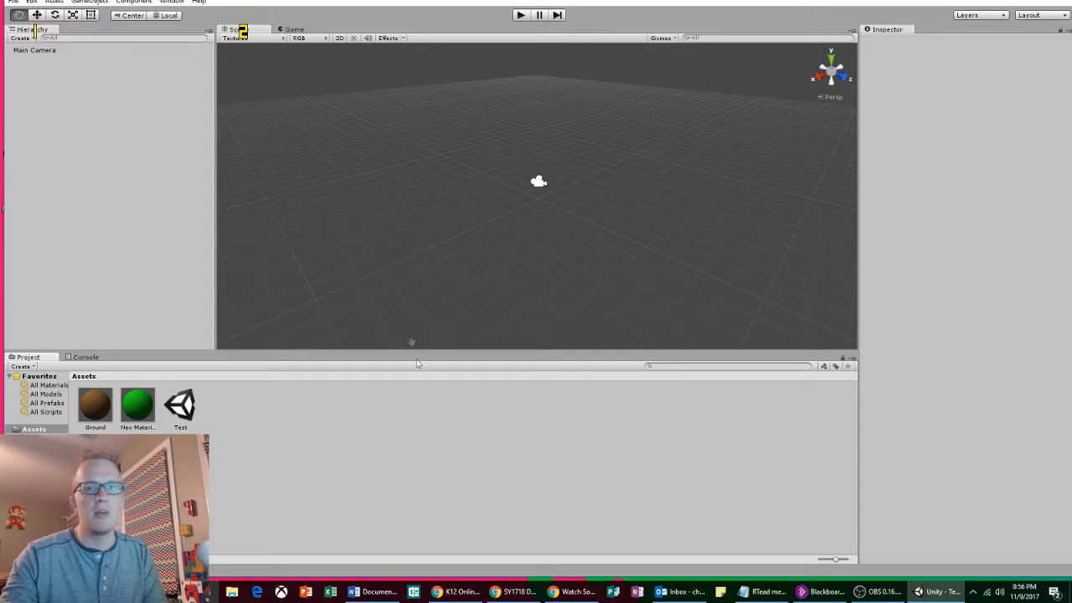
right_click(401, 427)
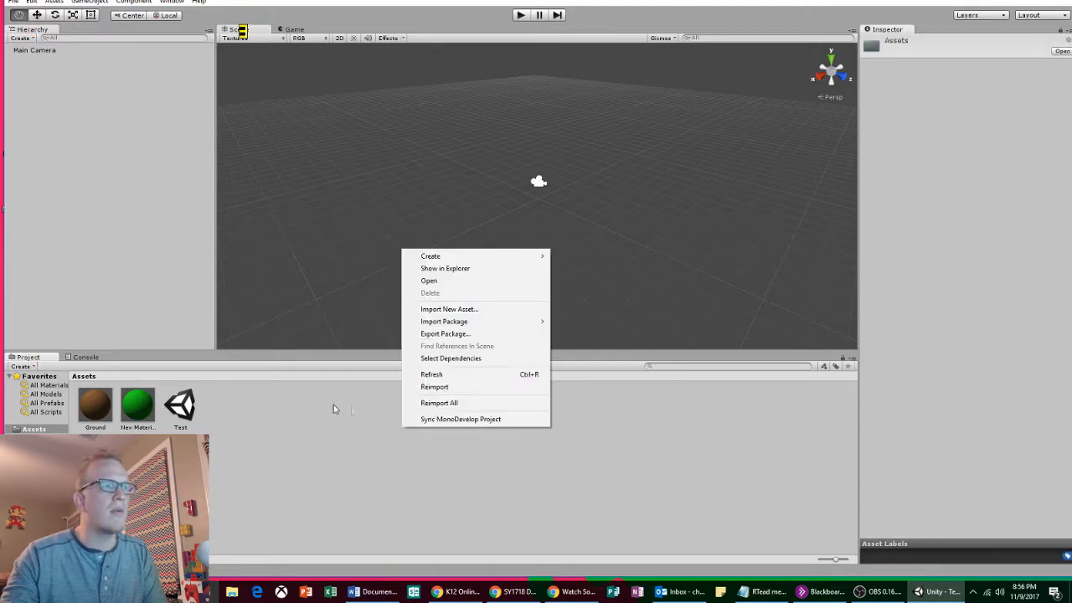
click(322, 427)
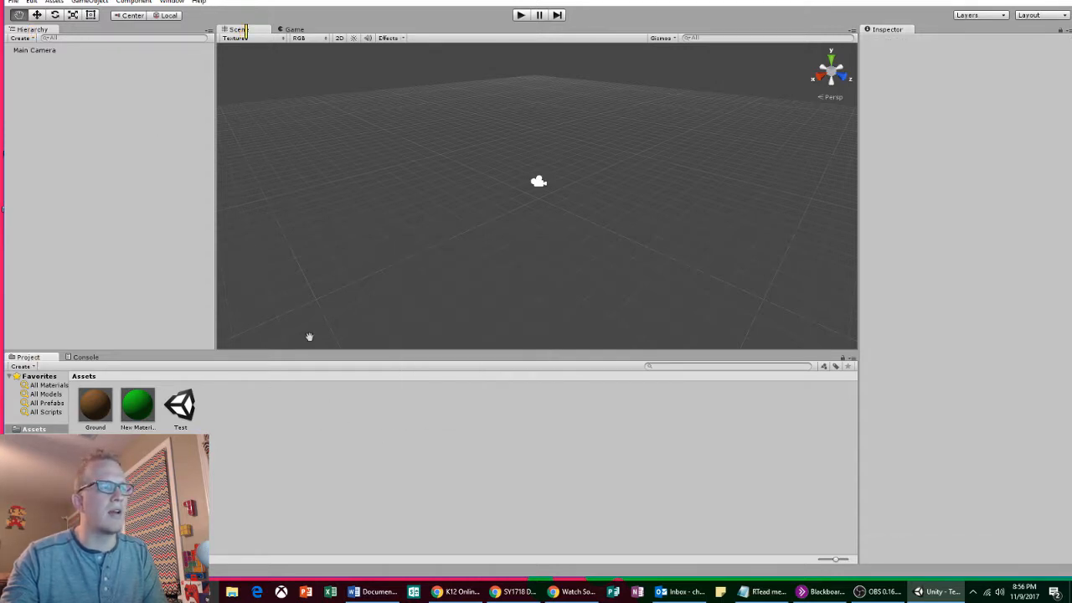
Add a 3D plane to the scene as the floor object
click(95, 3)
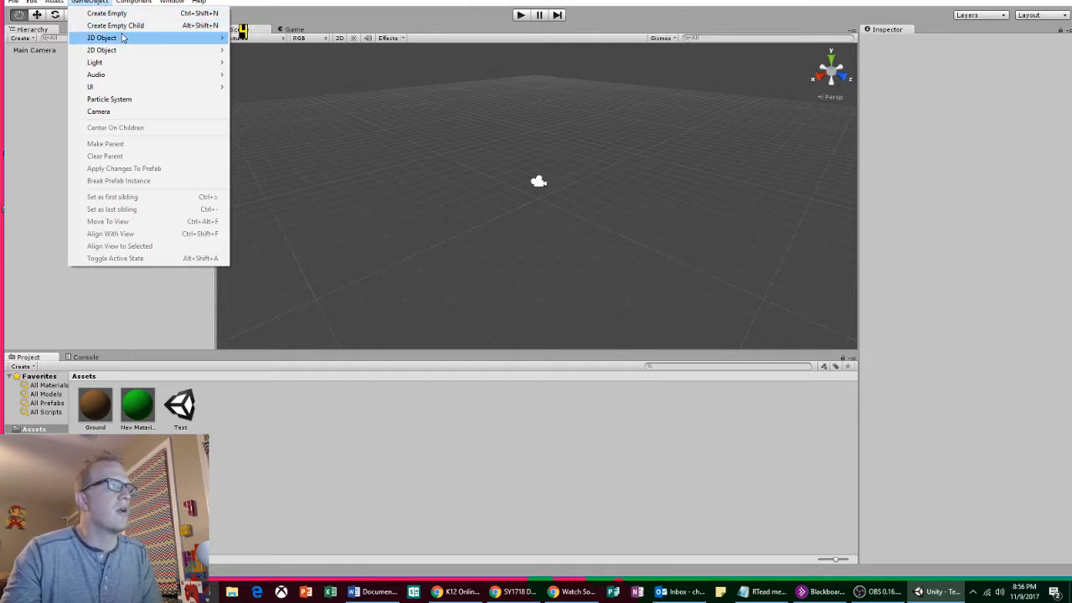
mouse_move(121, 38)
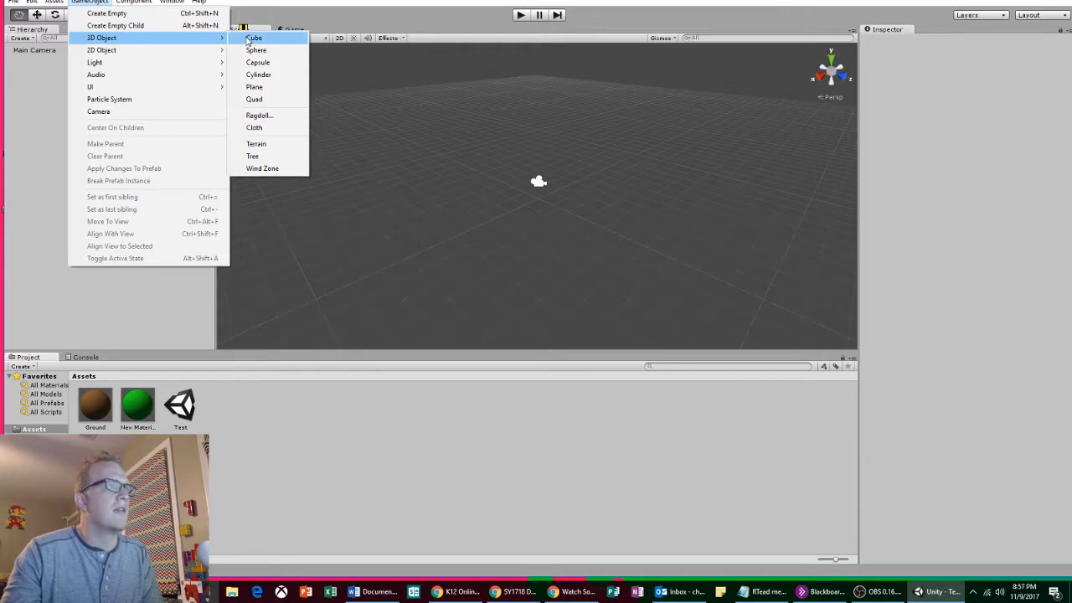
click(266, 86)
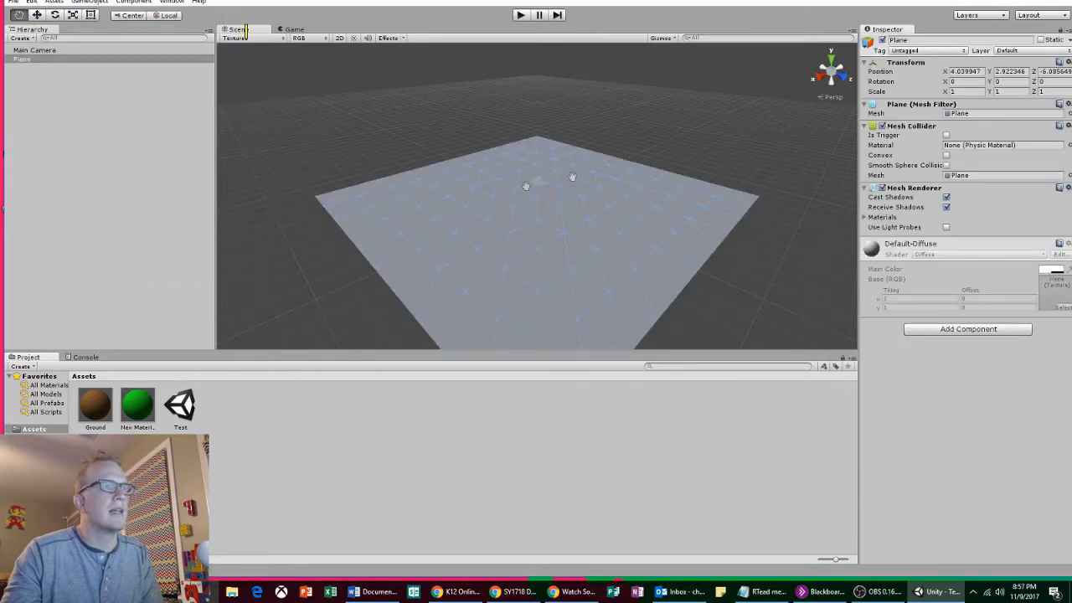
alt+drag(534, 201, 537, 167)
alt+drag(433, 261, 405, 263)
Move the plane with the Move tool to about X 4.04, Y 2.07, Z -6.92 and deselect it
click(37, 15)
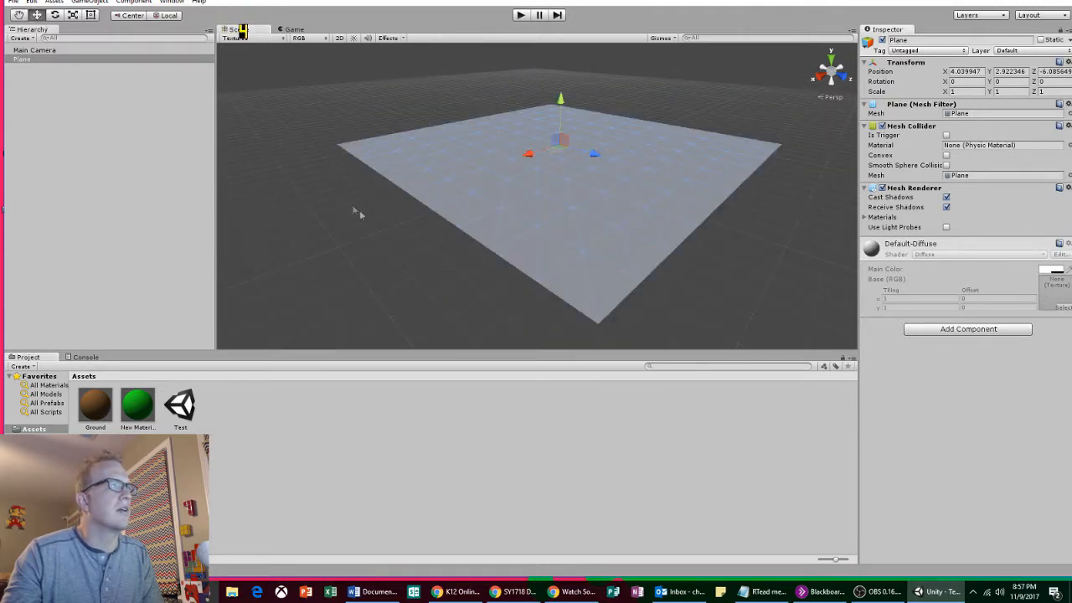
click(410, 213)
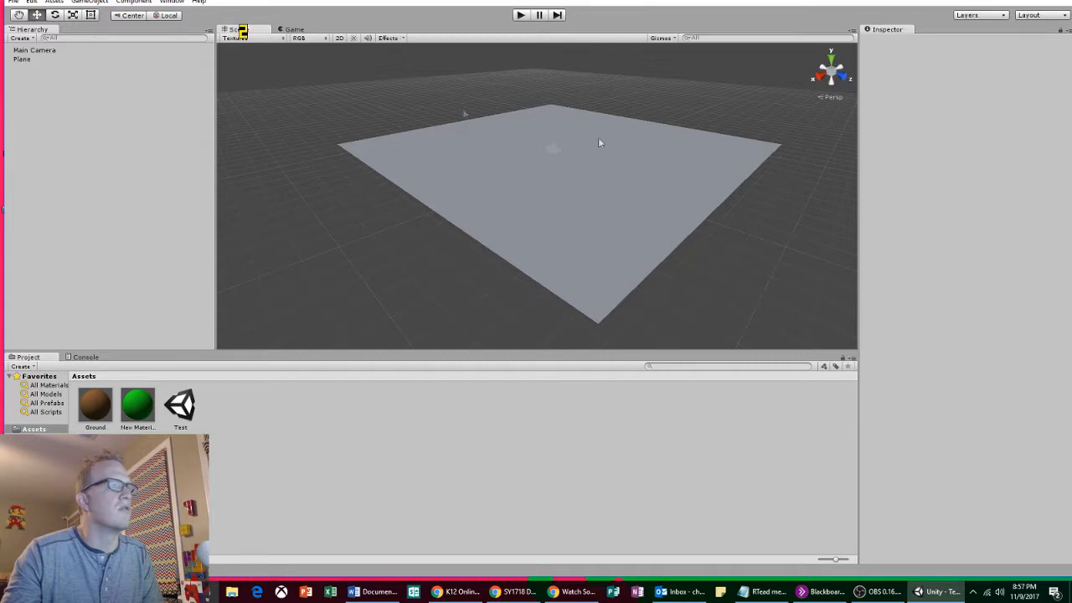
click(638, 166)
drag(562, 138, 543, 157)
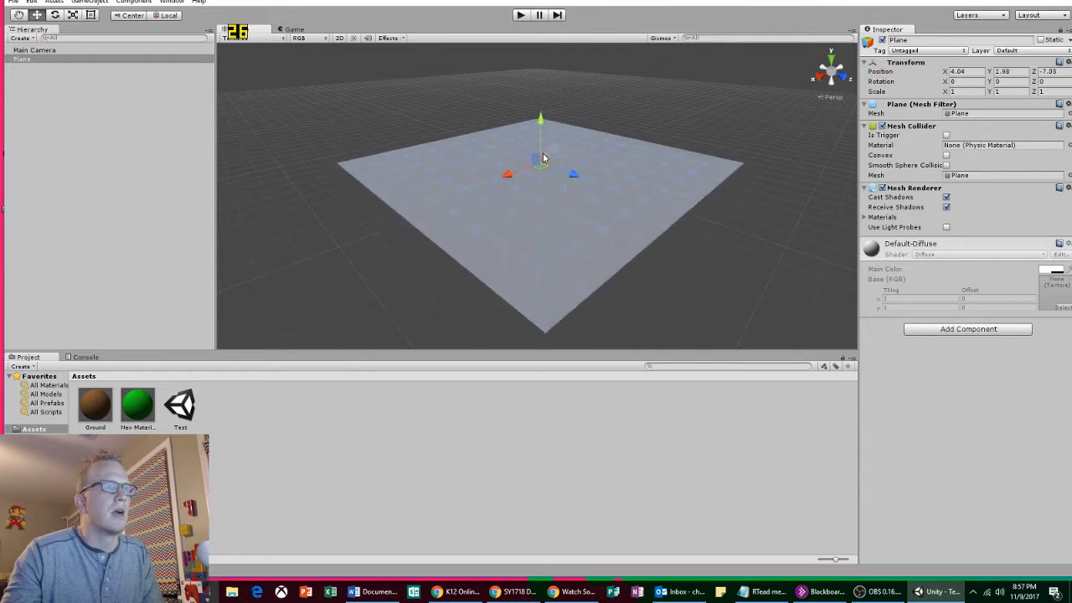
click(469, 93)
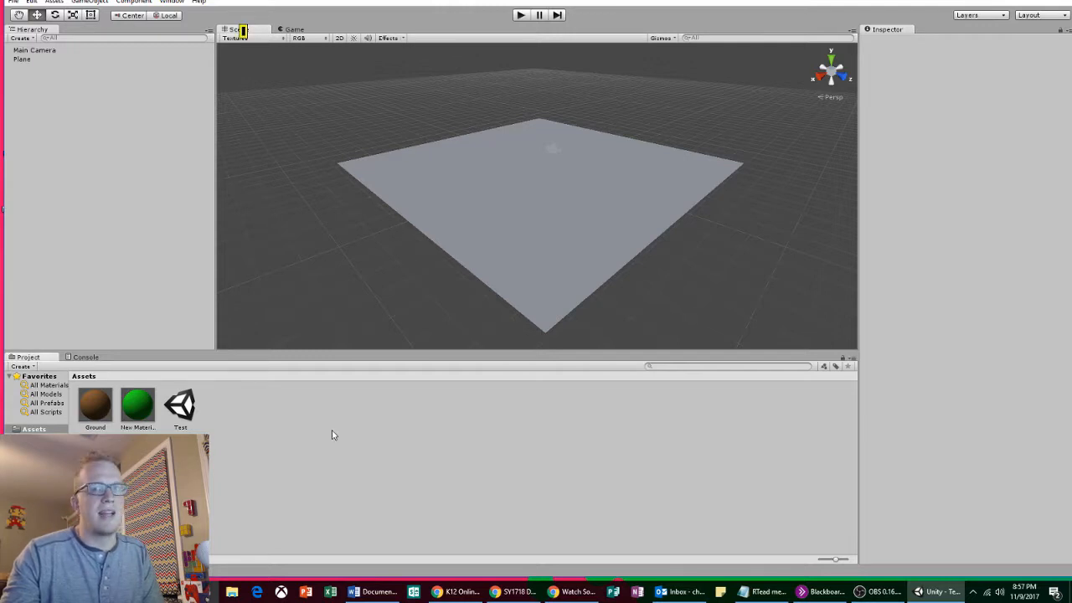
Apply the brown Ground material to the plane and check the assignment in its properties
click(548, 159)
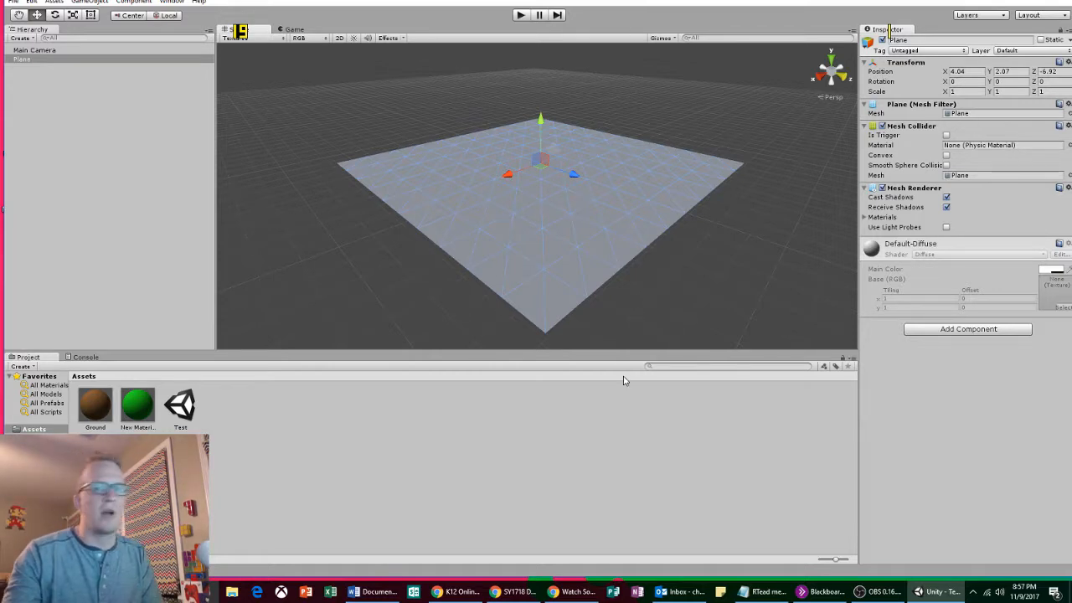
click(474, 410)
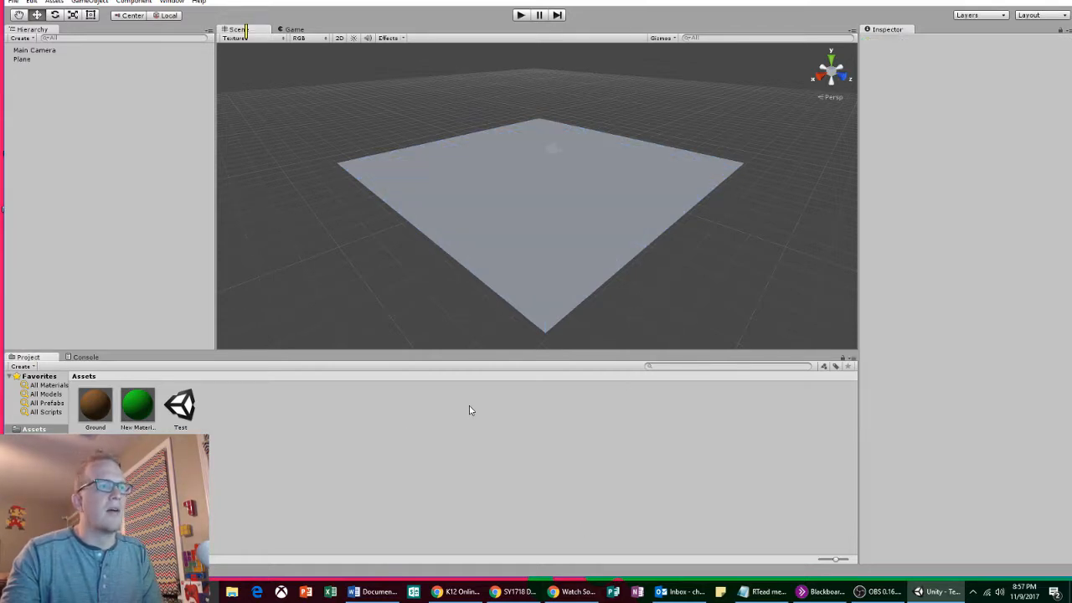
click(99, 408)
drag(100, 408, 502, 213)
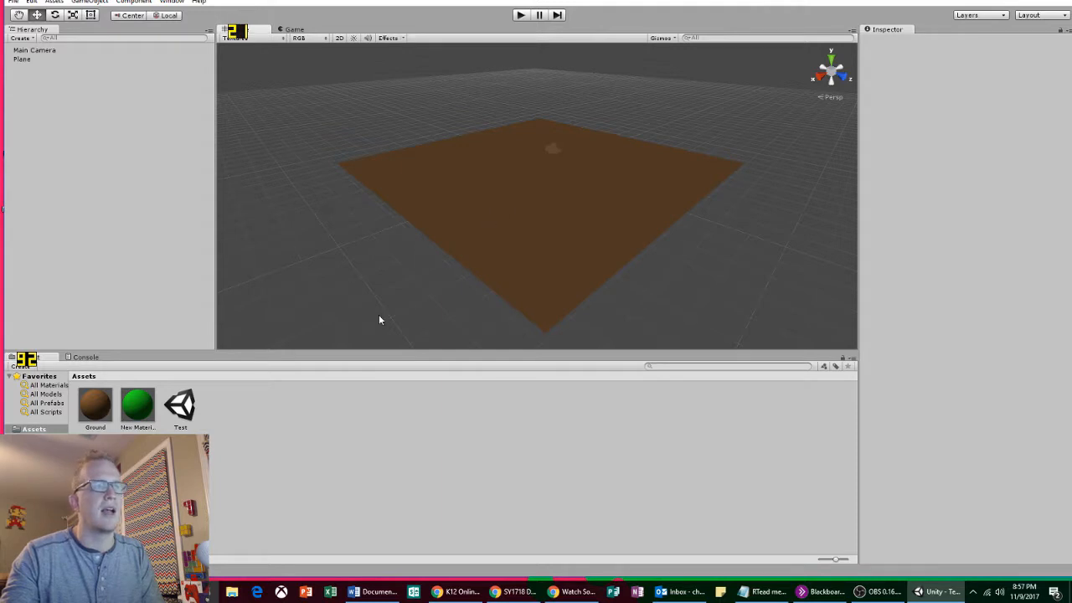
click(447, 222)
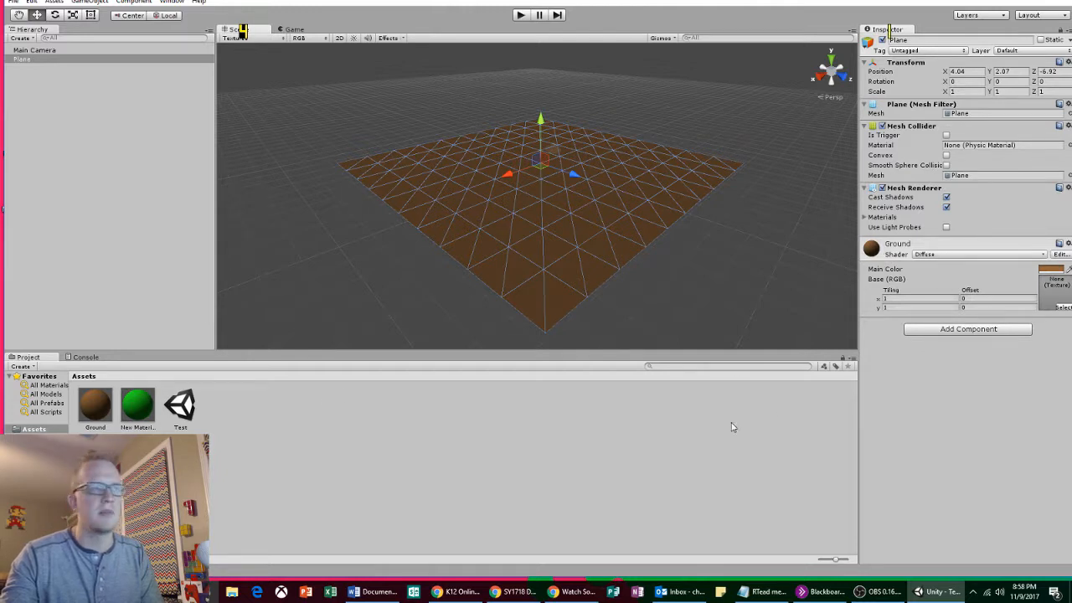
click(695, 403)
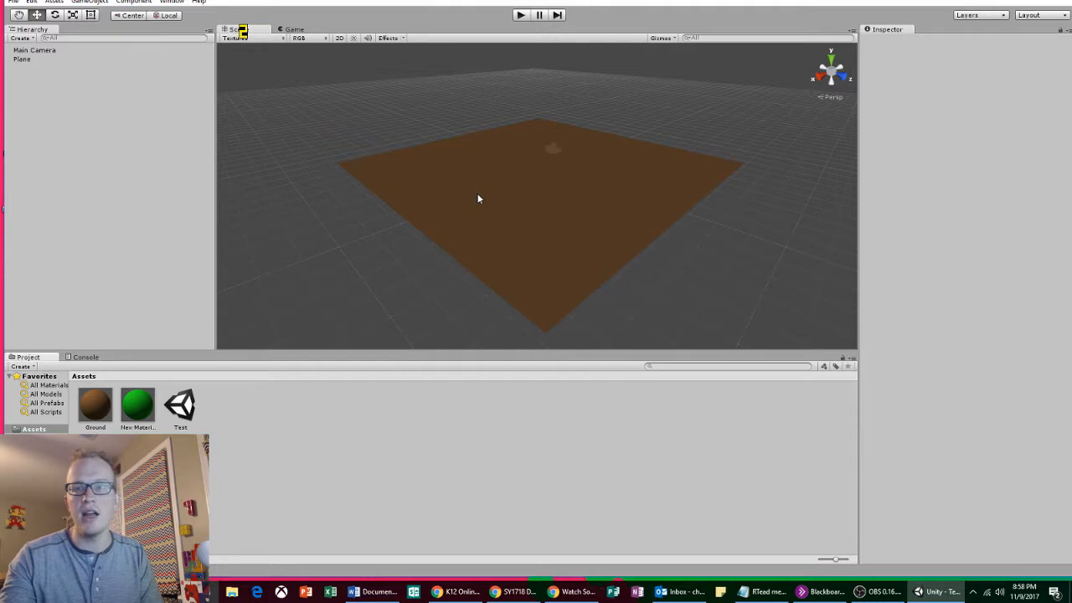
Add a 3D sphere to the scene and raise it above the plane to a Y position of about 2.7
click(81, 2)
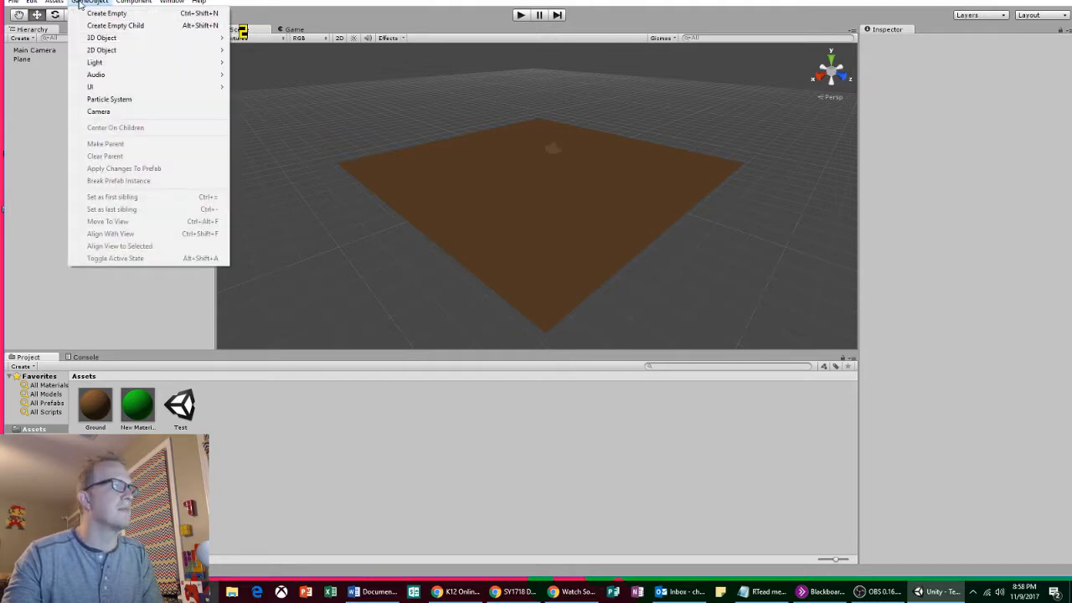
mouse_move(101, 38)
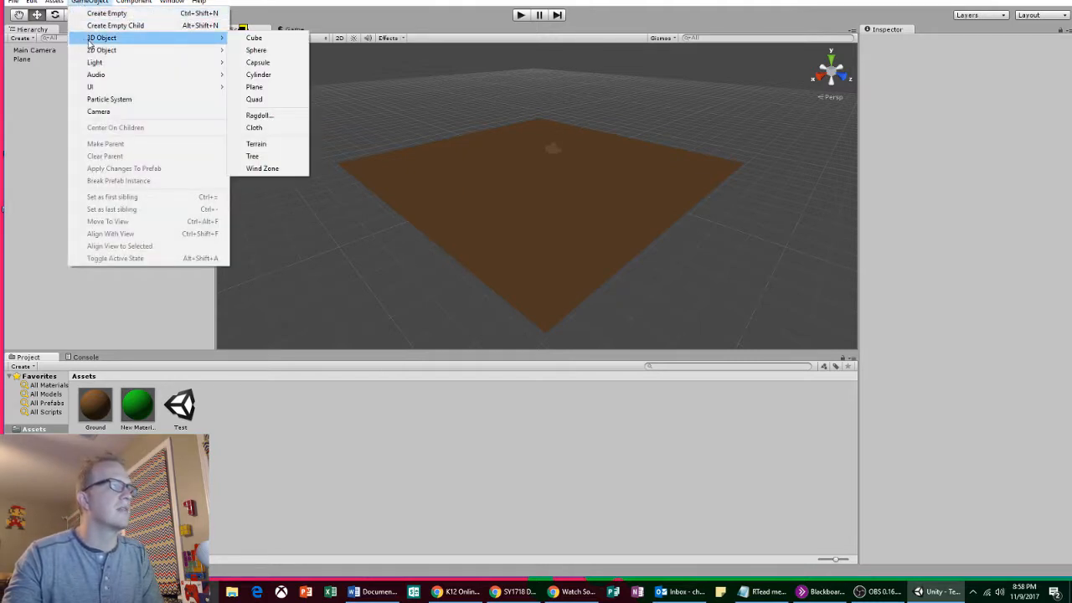
click(267, 51)
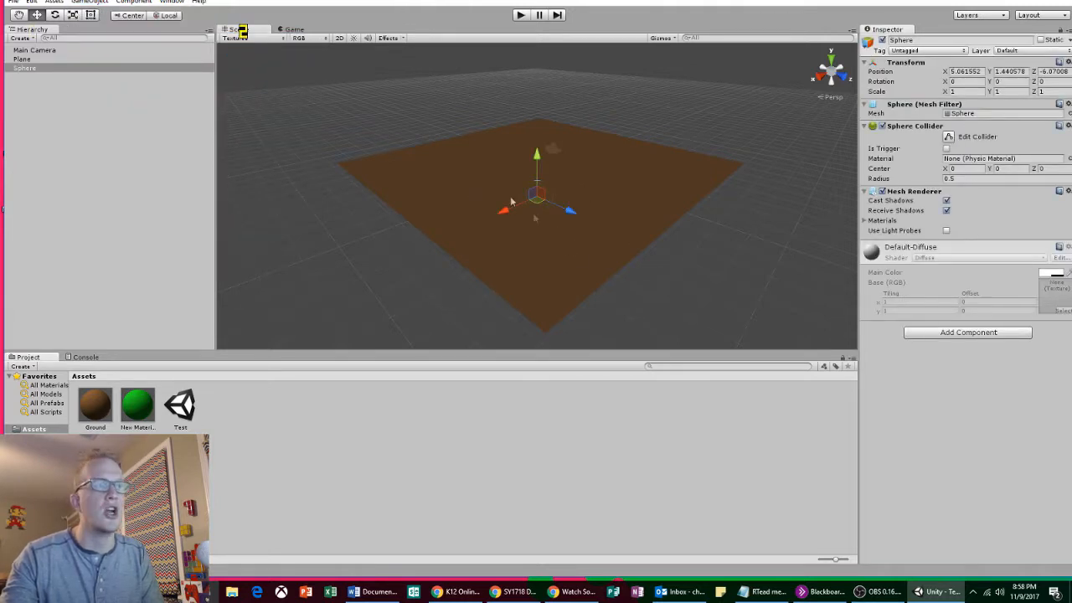
drag(537, 162, 566, 136)
Set the plane's Y position to 0 and deselect it
click(538, 227)
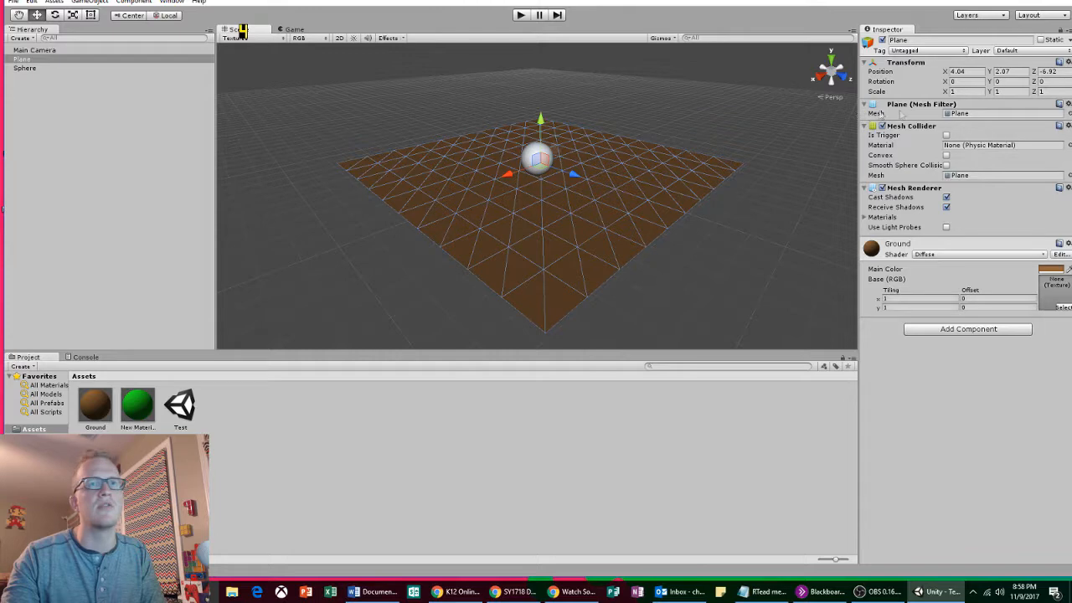
click(1012, 72)
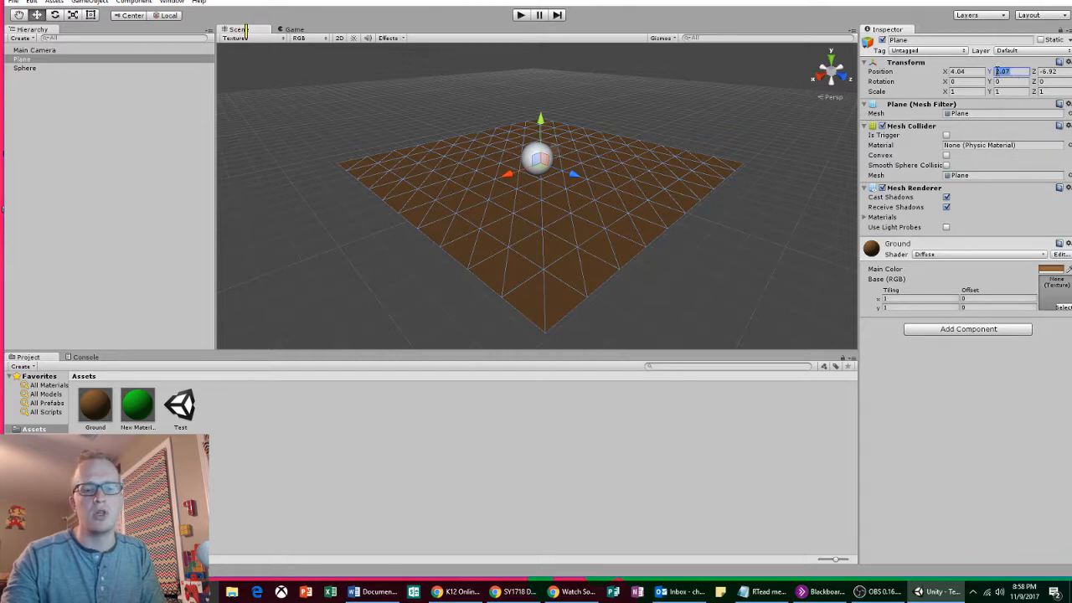
text(0)
click(755, 441)
scroll(615, 249, up, 2)
scroll(609, 252, up, 1)
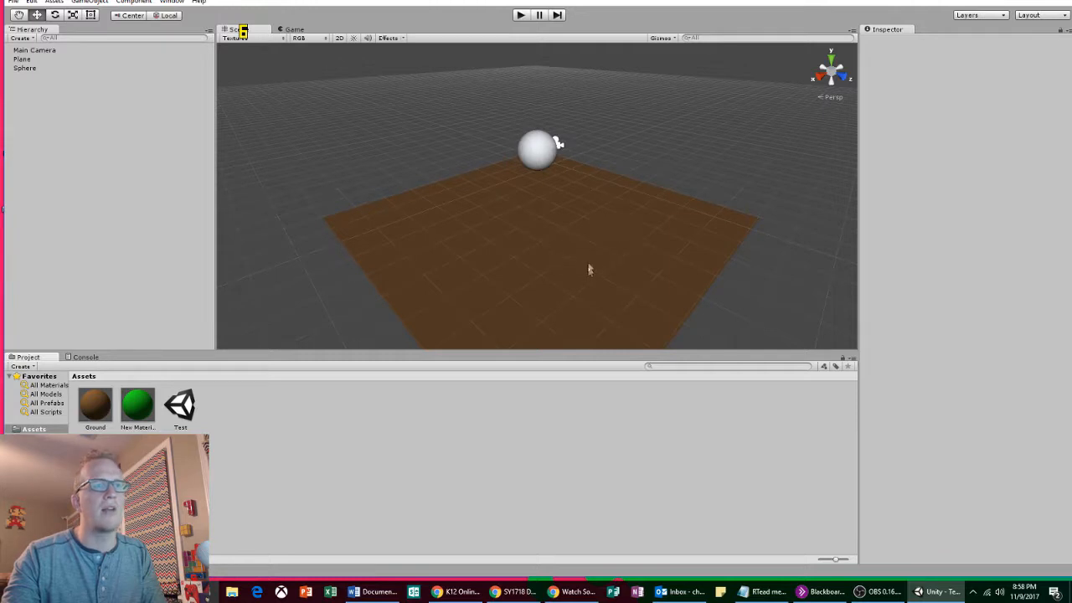
Set the sphere's Y position to 0
click(538, 161)
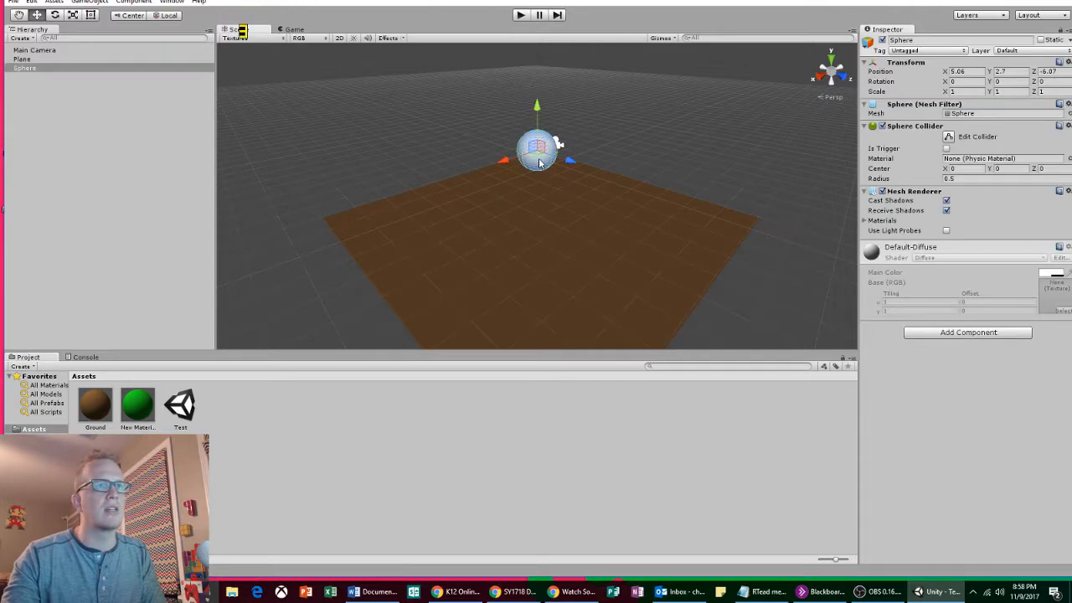
click(999, 73)
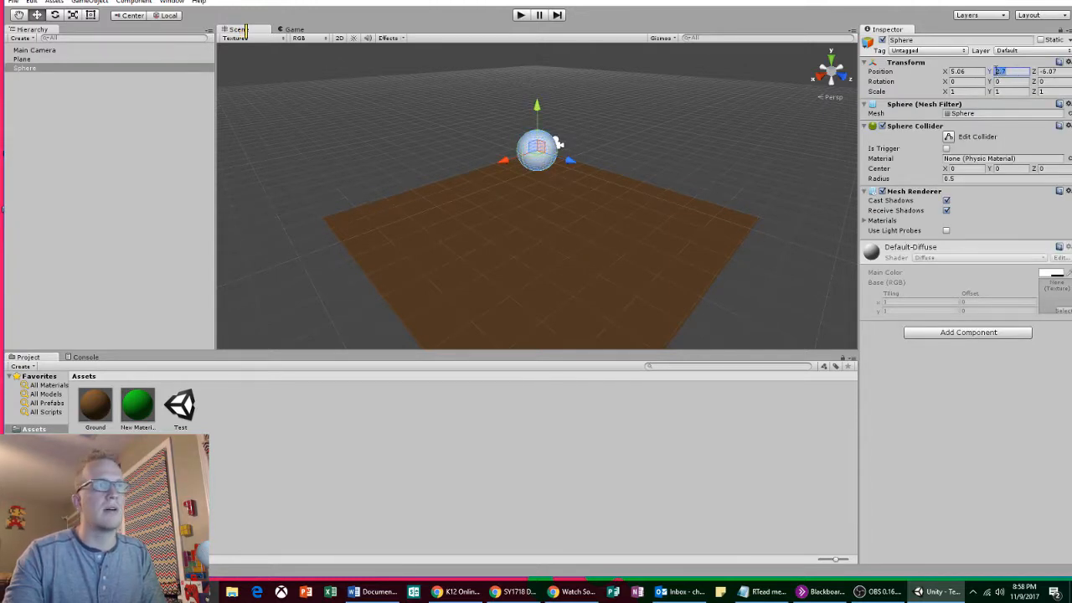
text(0)
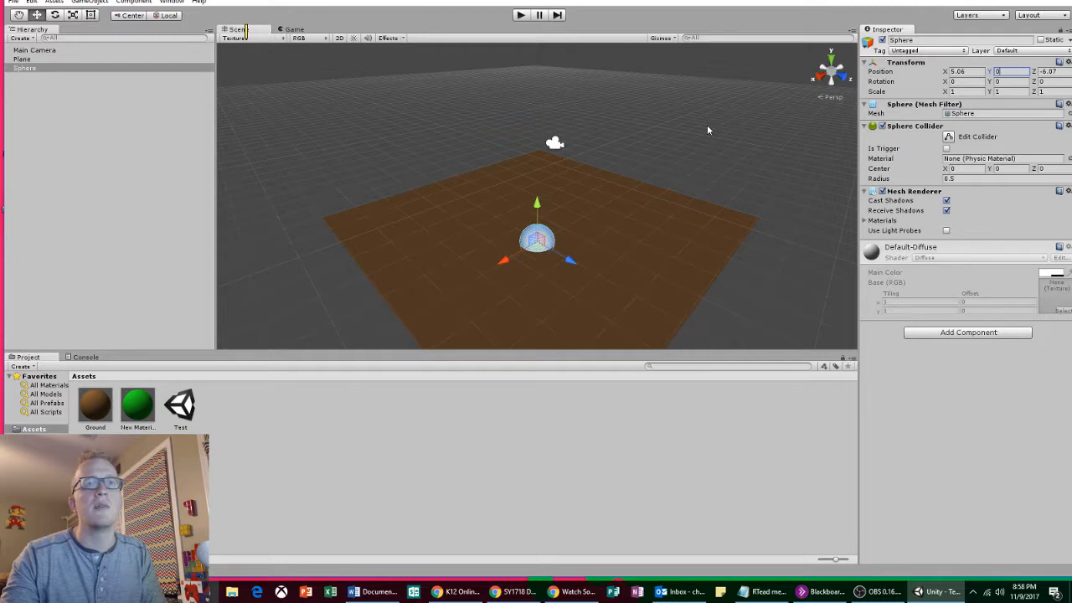
Raise the sphere to a Y position of about 0.463 to rest on the plane's surface, and deselect it
drag(537, 205, 539, 196)
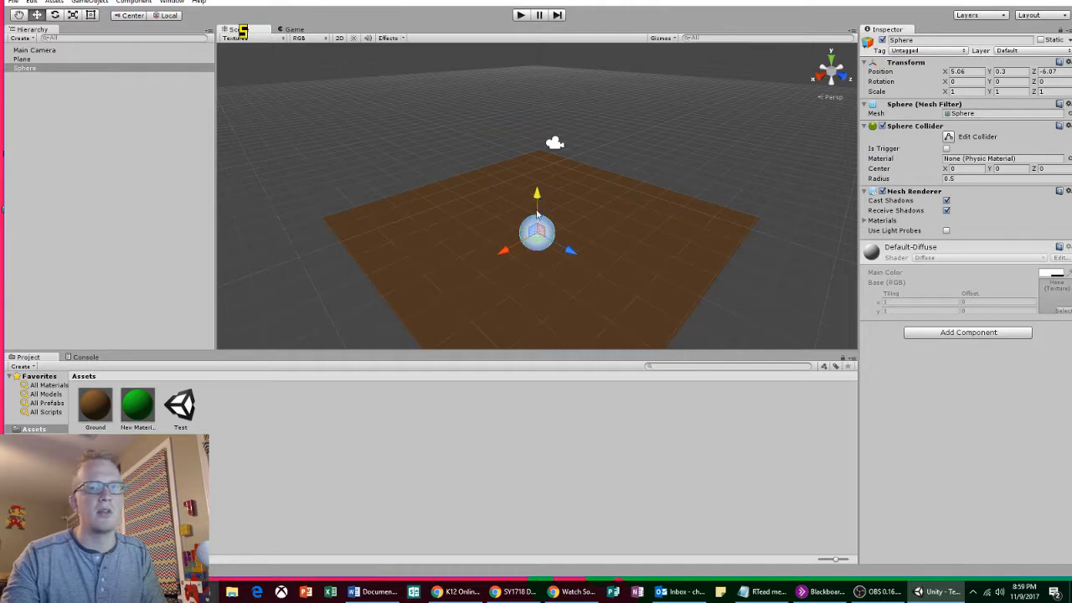
middle_drag(565, 308, 562, 275)
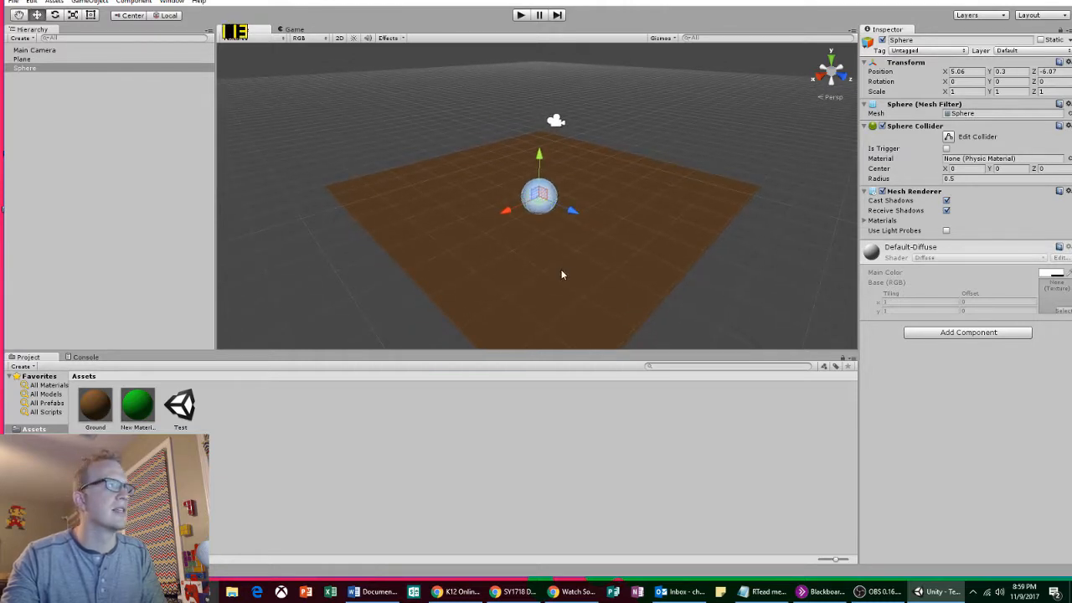
right_drag(534, 223, 536, 228)
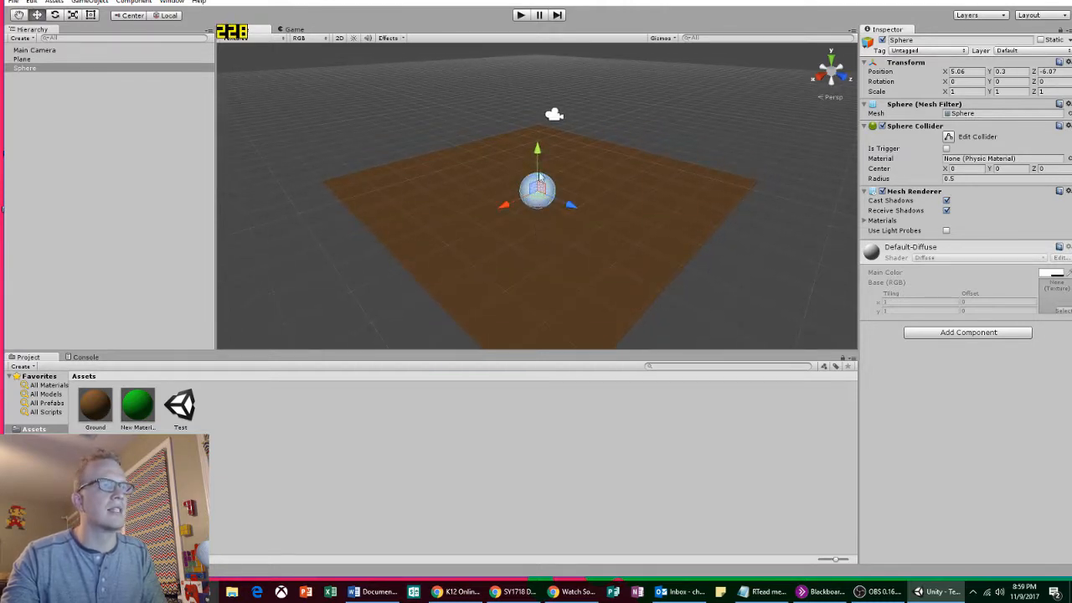
scroll(541, 151, up, 5)
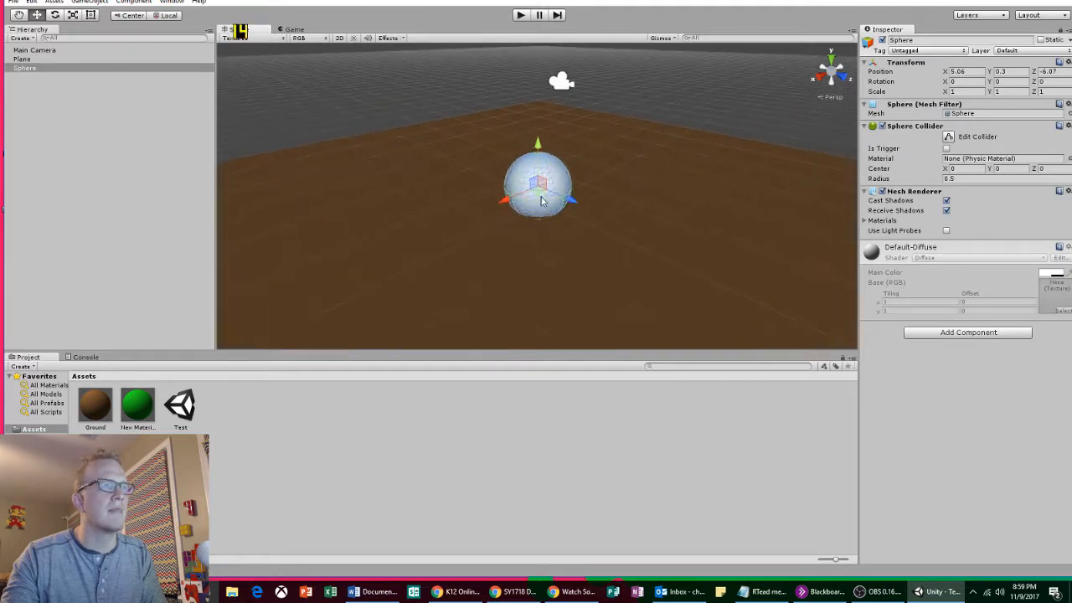
drag(544, 144, 543, 132)
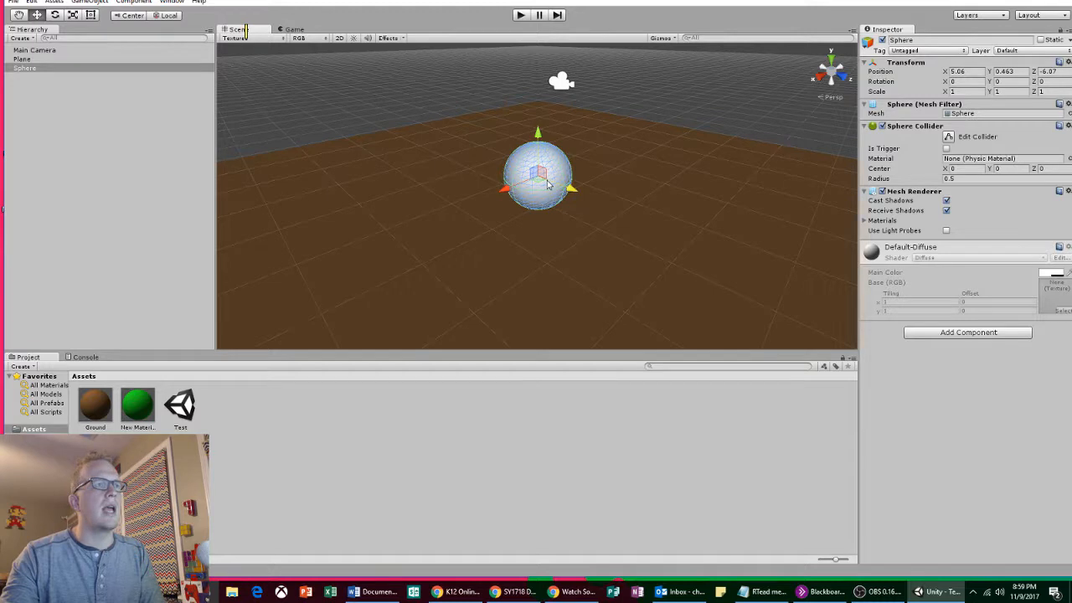
click(430, 486)
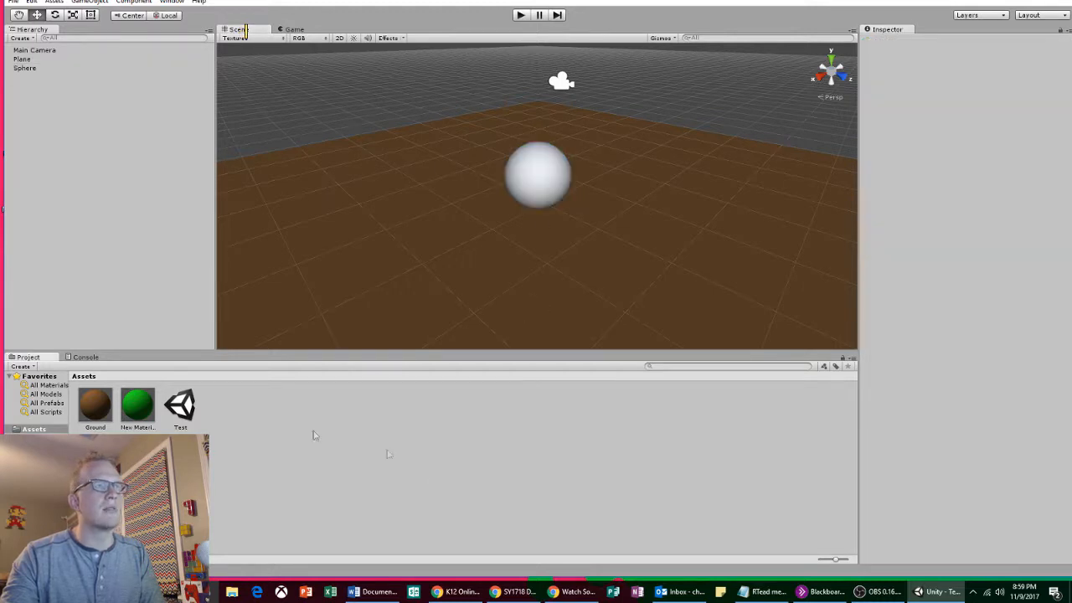
Apply the green material to the sphere and check the assignment in its properties
drag(137, 405, 530, 204)
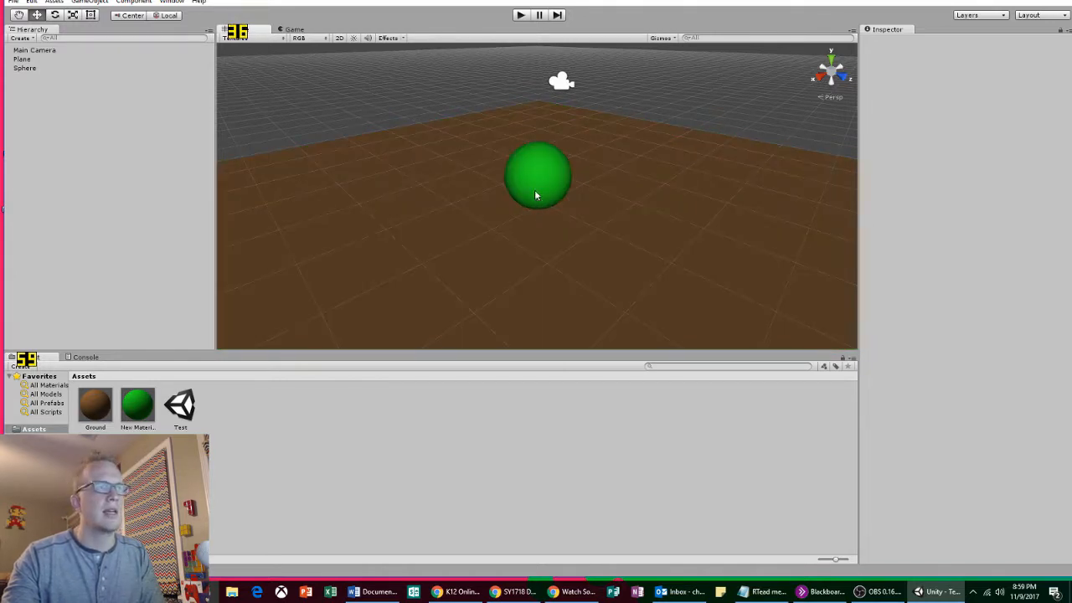
click(466, 185)
click(537, 198)
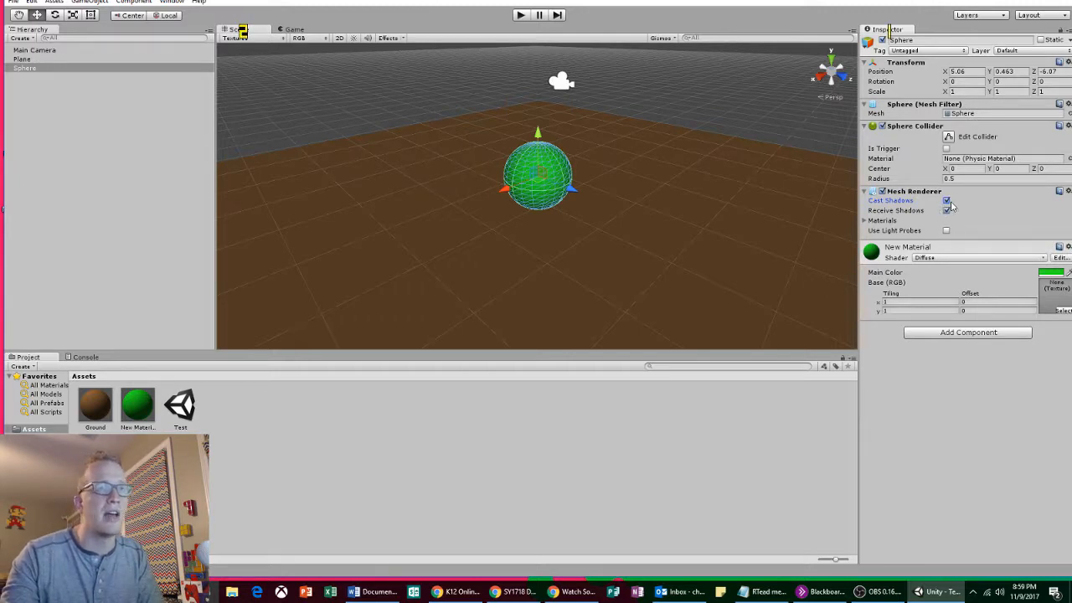
click(739, 424)
click(537, 177)
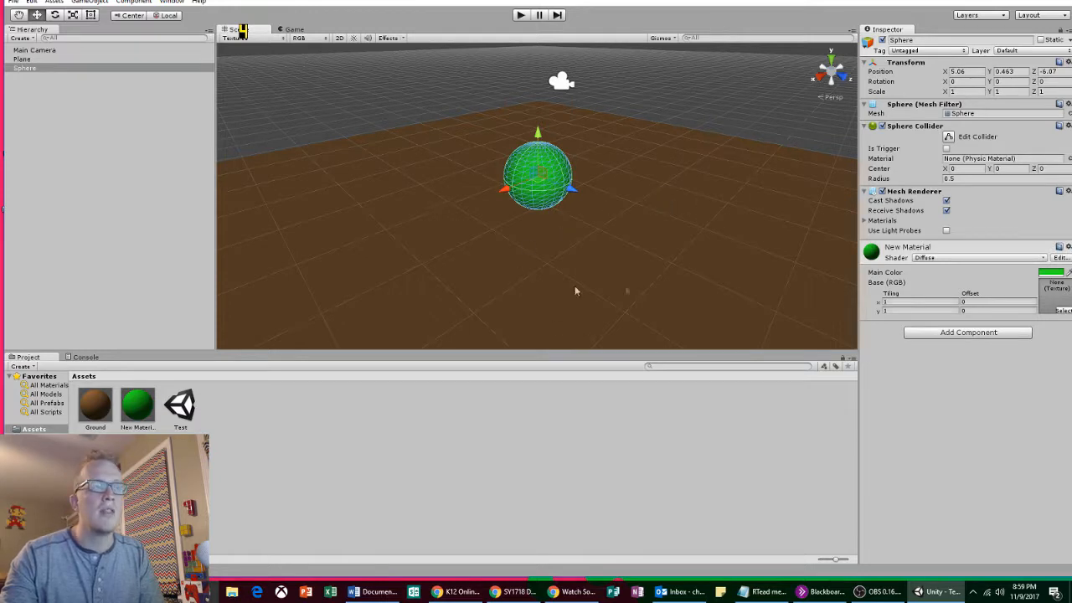
click(633, 174)
Run the scene in play mode to check the main camera's view, and stop it
click(495, 93)
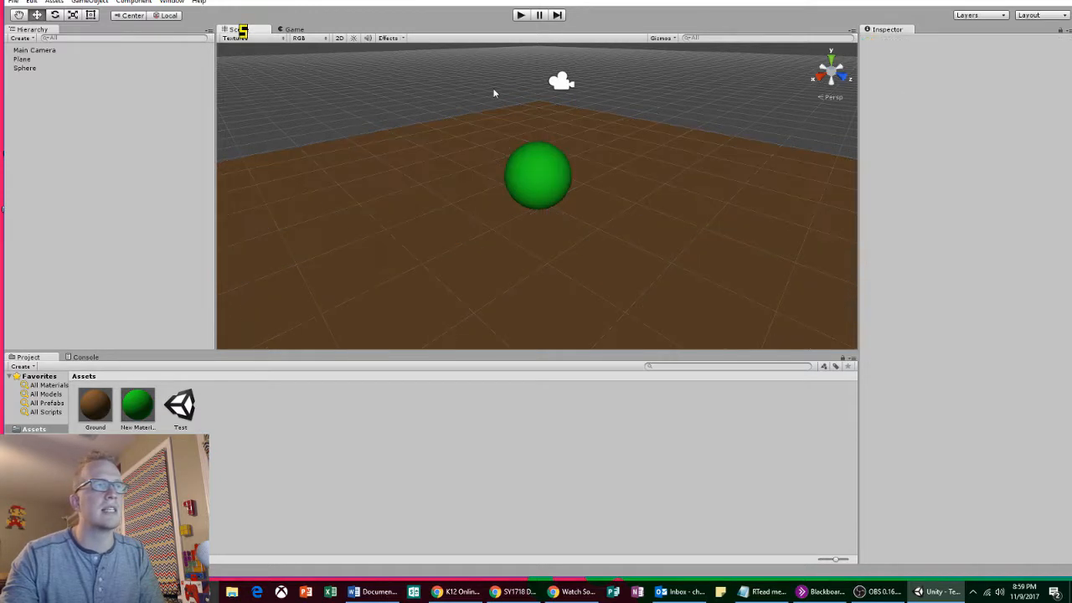
click(520, 16)
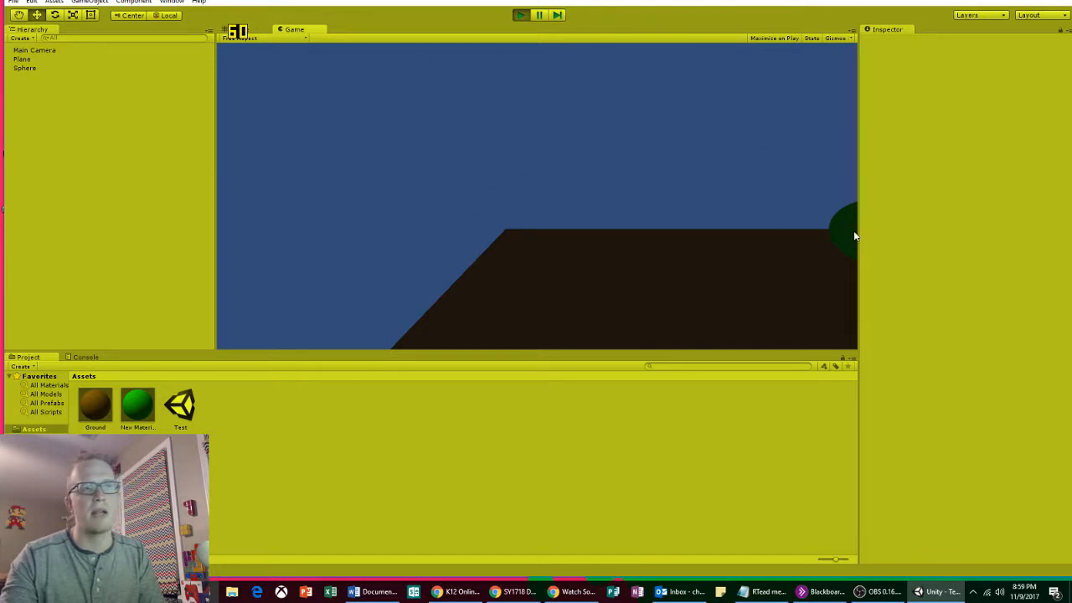
click(520, 15)
Move the main camera to about X 4.67, Y 0.49, Z -11.77, facing the sphere, and run the scene again
click(561, 81)
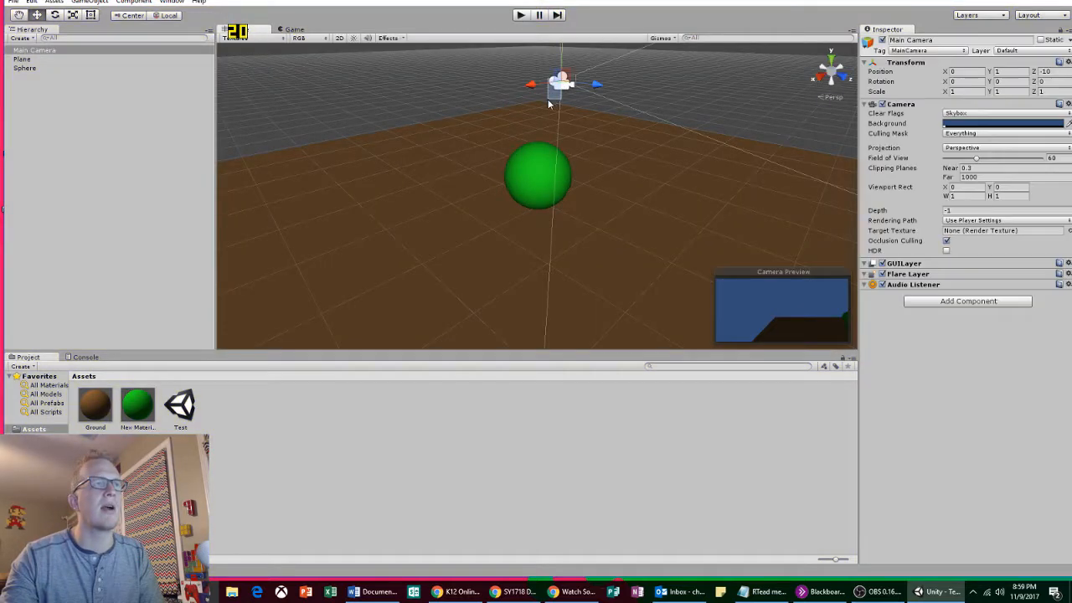
drag(561, 81, 400, 67)
click(519, 16)
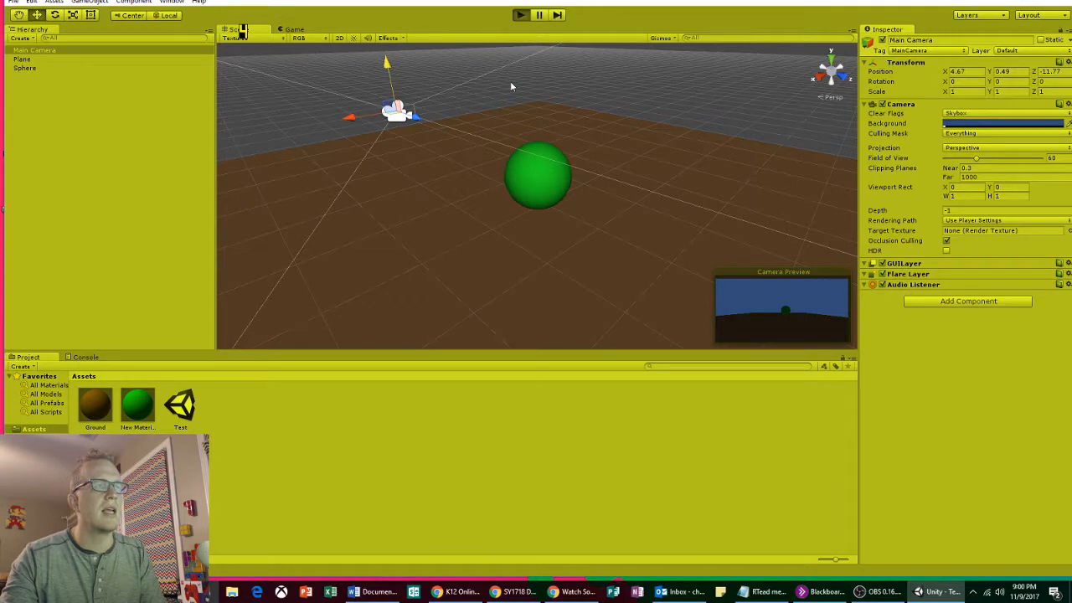